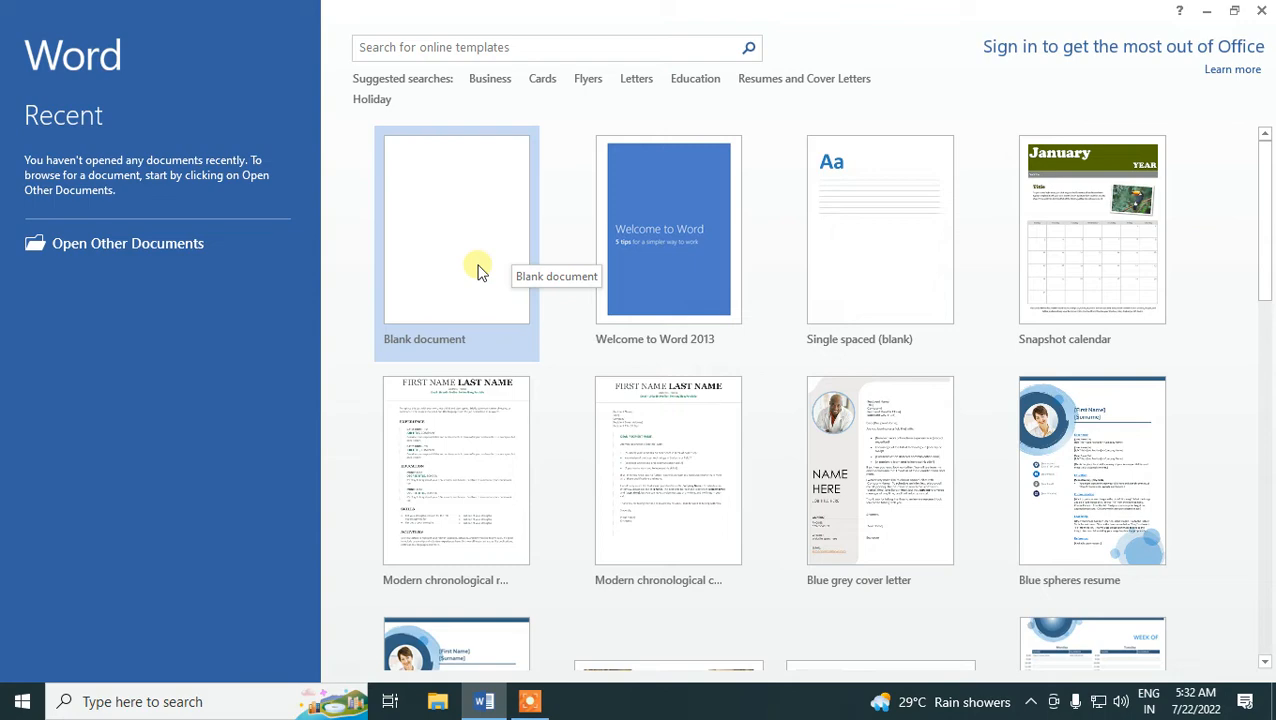
Create a new blank document.
{"action": "left_click", "coordinate": [478, 268]}
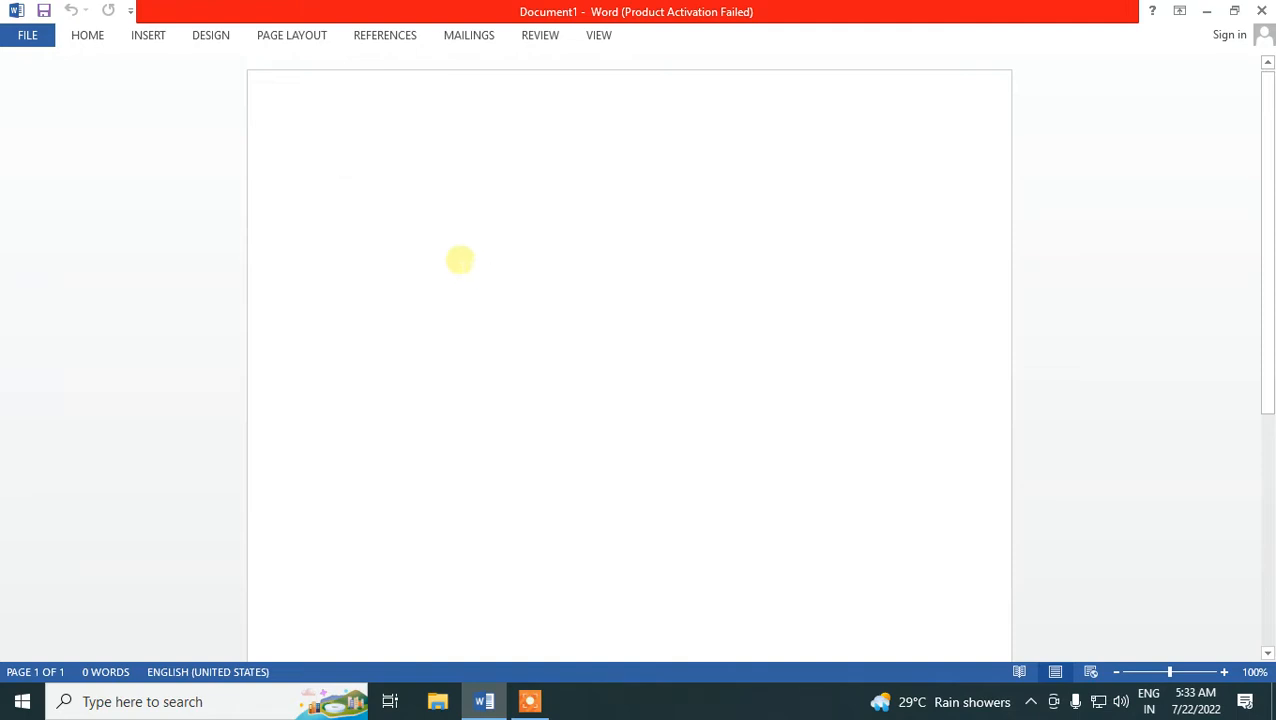
{"action": "left_click", "coordinate": [40, 37]}
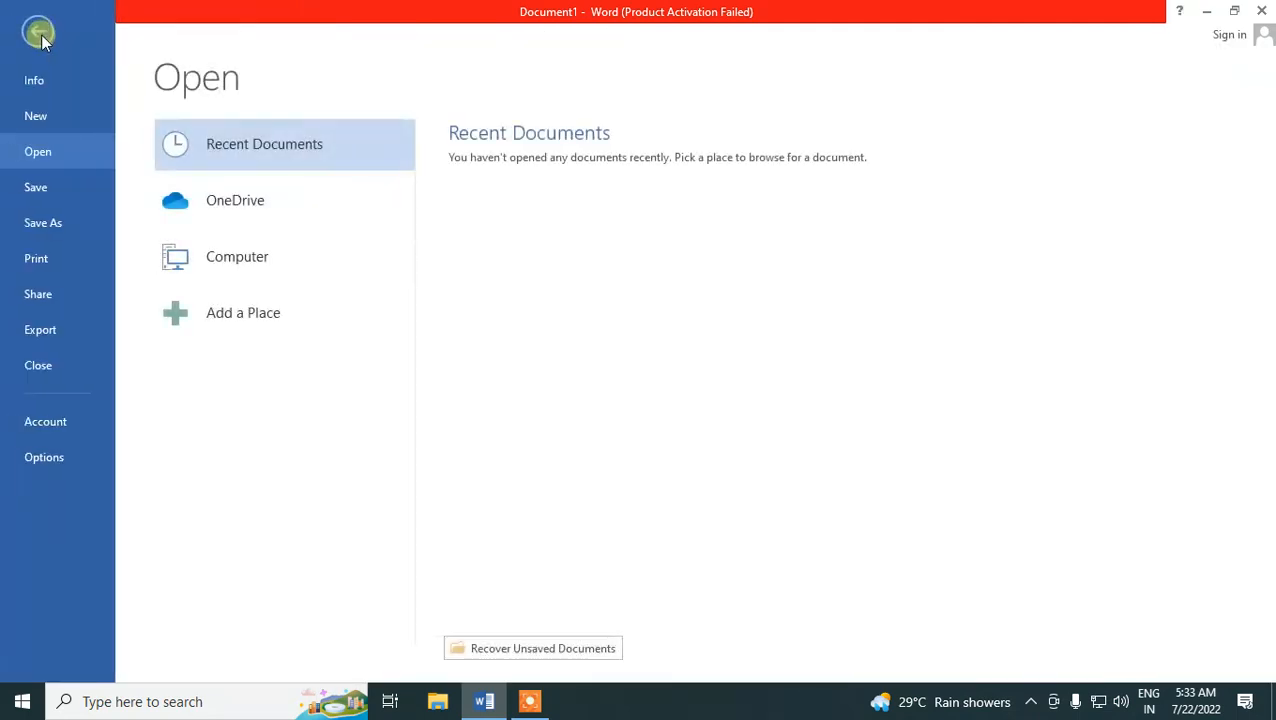
{"action": "left_click", "coordinate": [42, 36]}
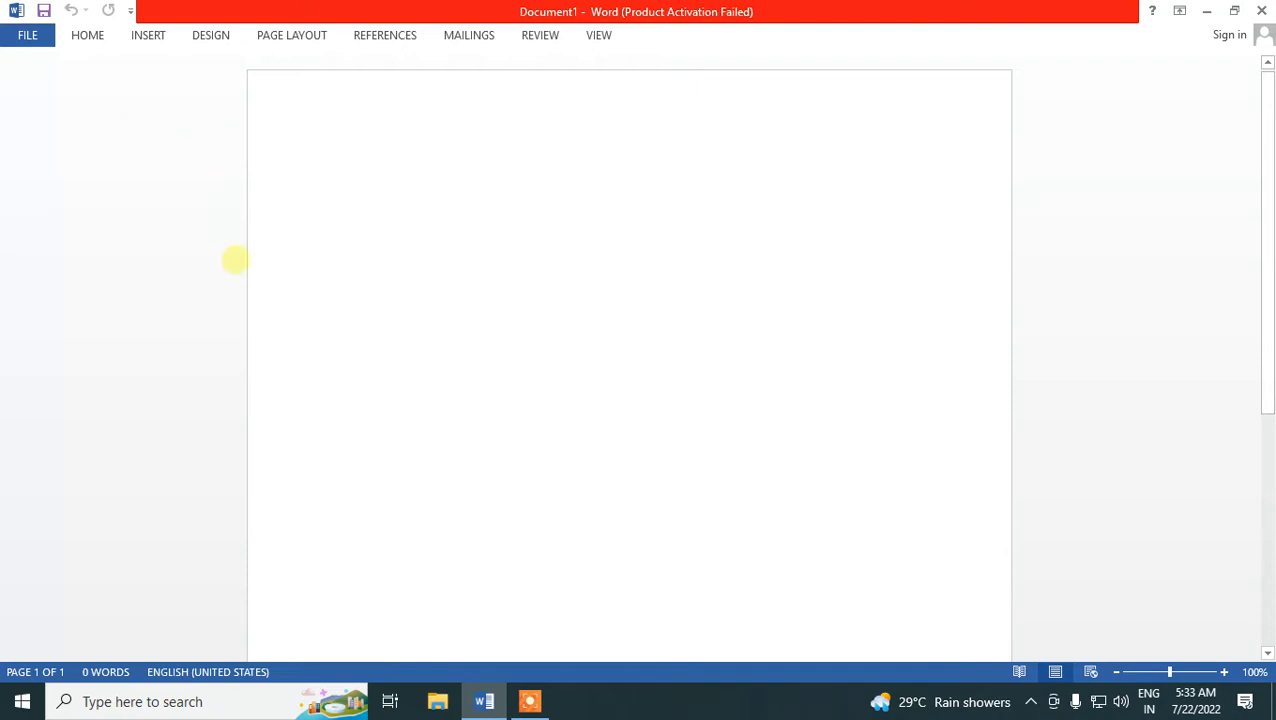
{"action": "scroll", "coordinate": [295, 375], "scroll_direction": "down", "scroll_amount": 1}
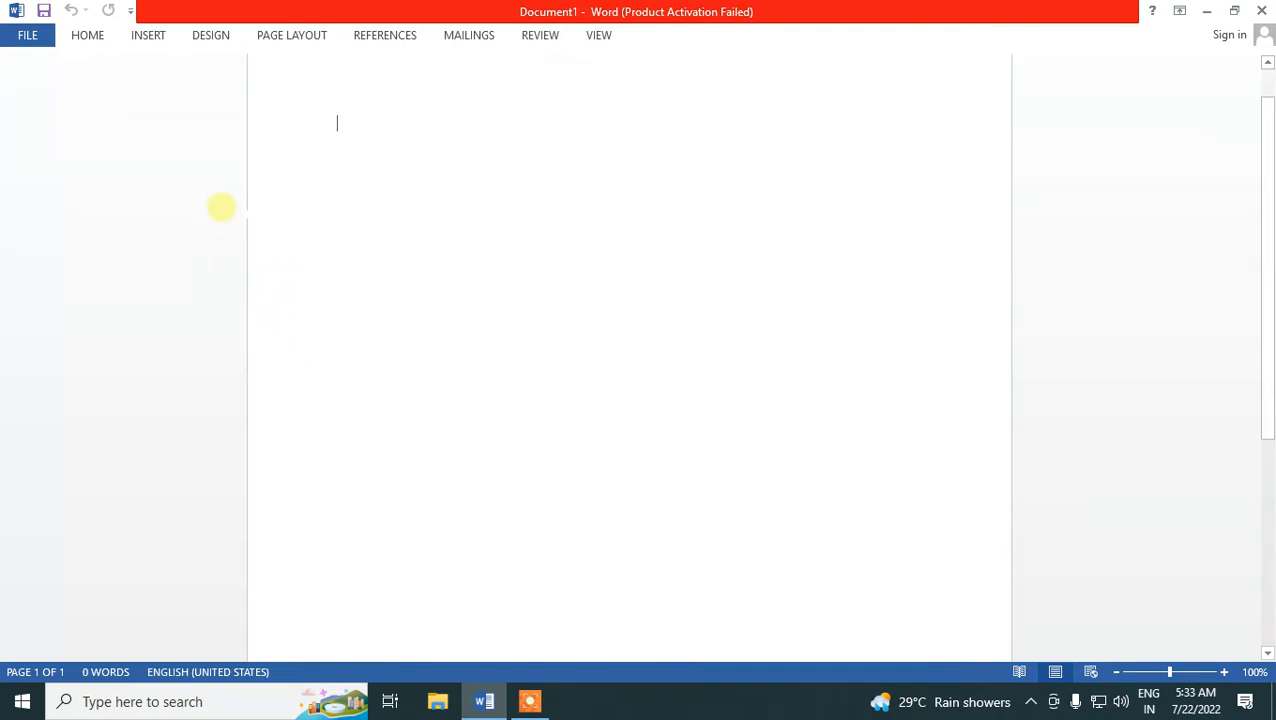
{"action": "left_click", "coordinate": [84, 42]}
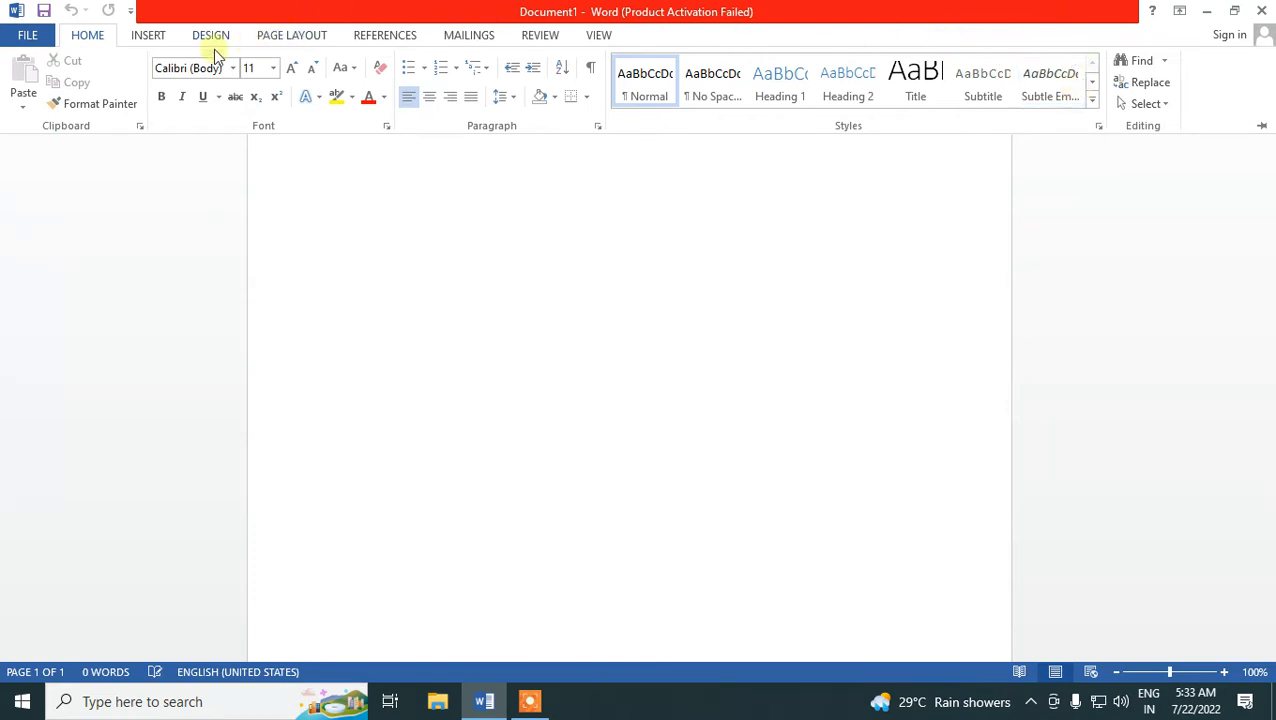
{"action": "double_click", "coordinate": [152, 38]}
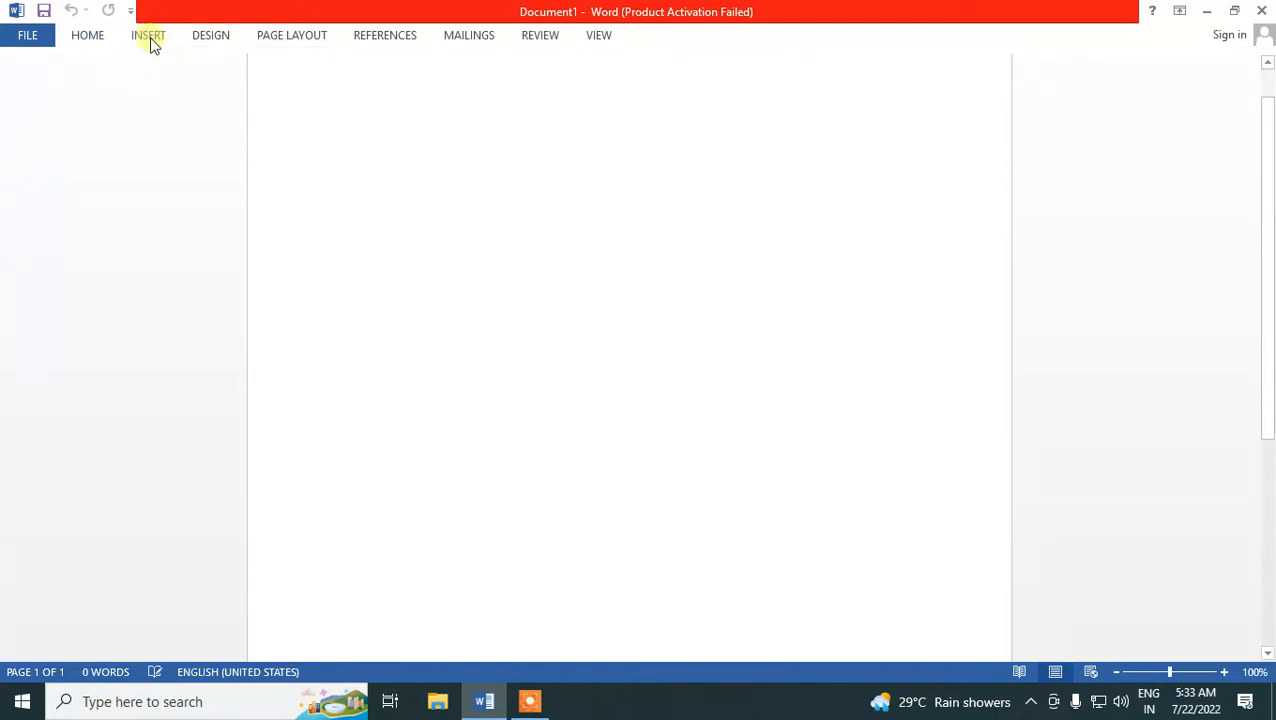
Insert the desert landscape picture from the ppp folder on the Desktop into the document.
{"action": "left_click", "coordinate": [152, 42]}
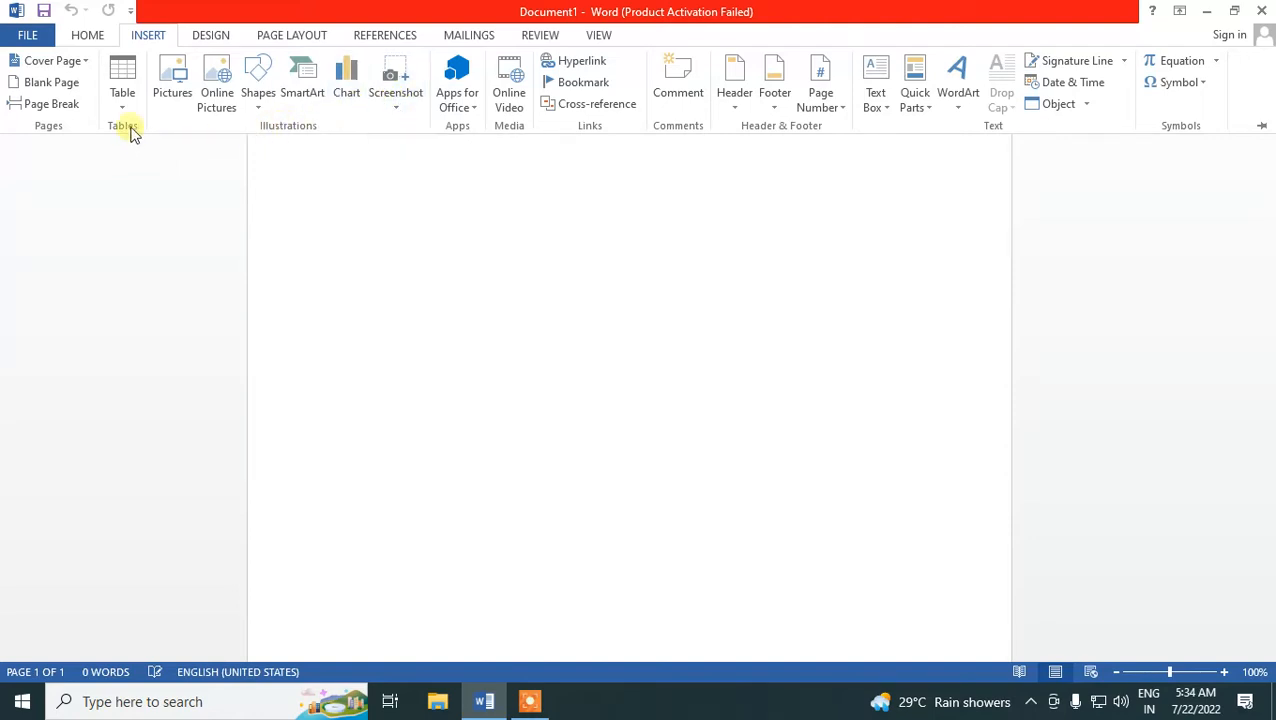
{"action": "left_click", "coordinate": [178, 86]}
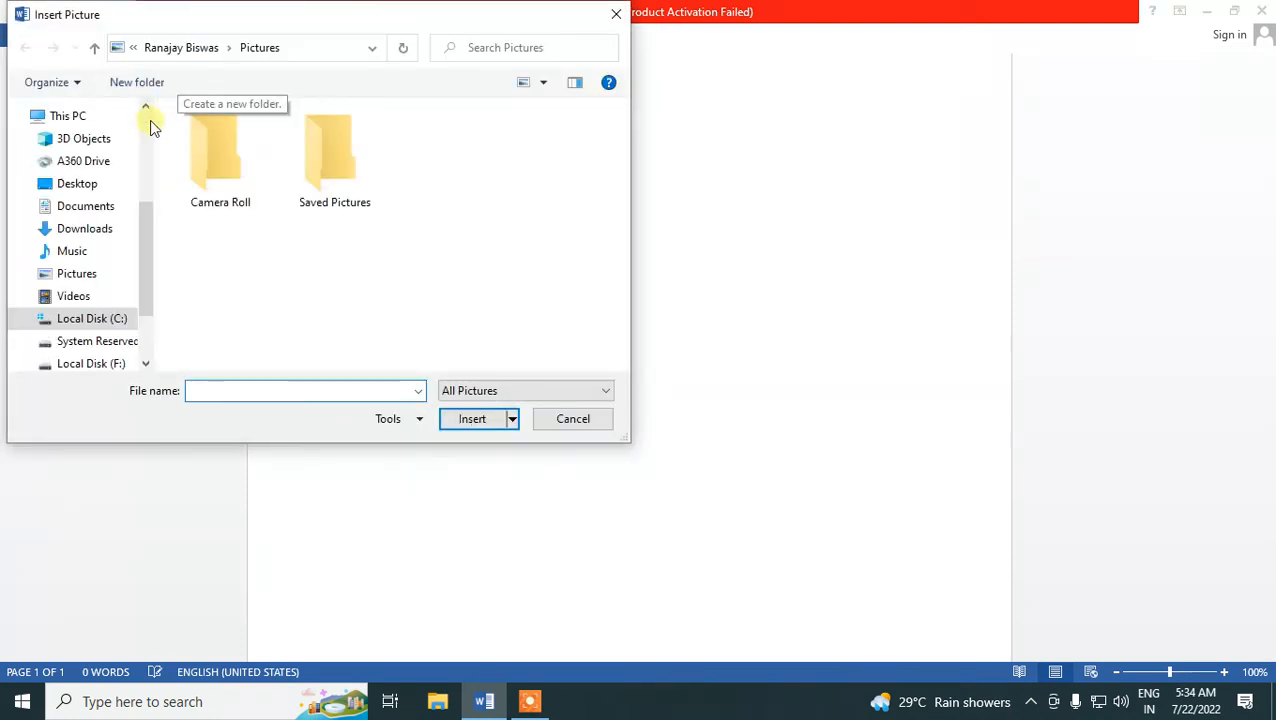
{"action": "left_click", "coordinate": [78, 184]}
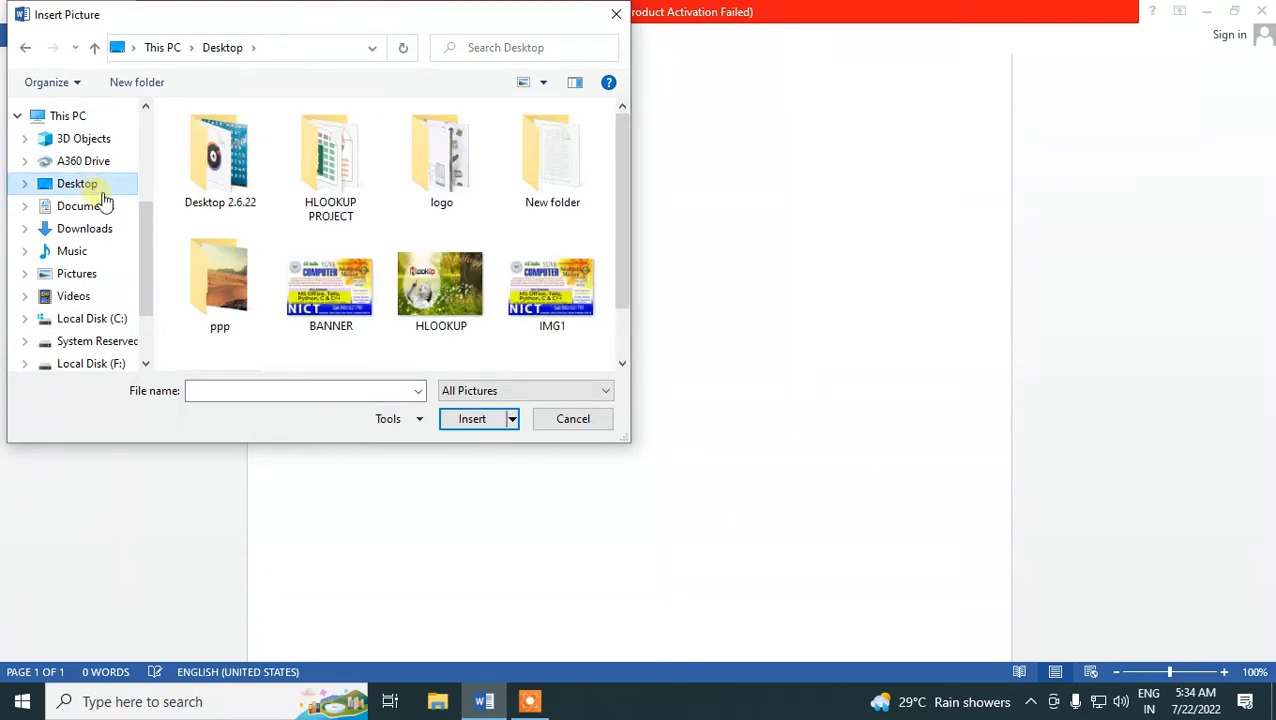
{"action": "left_click", "coordinate": [343, 295]}
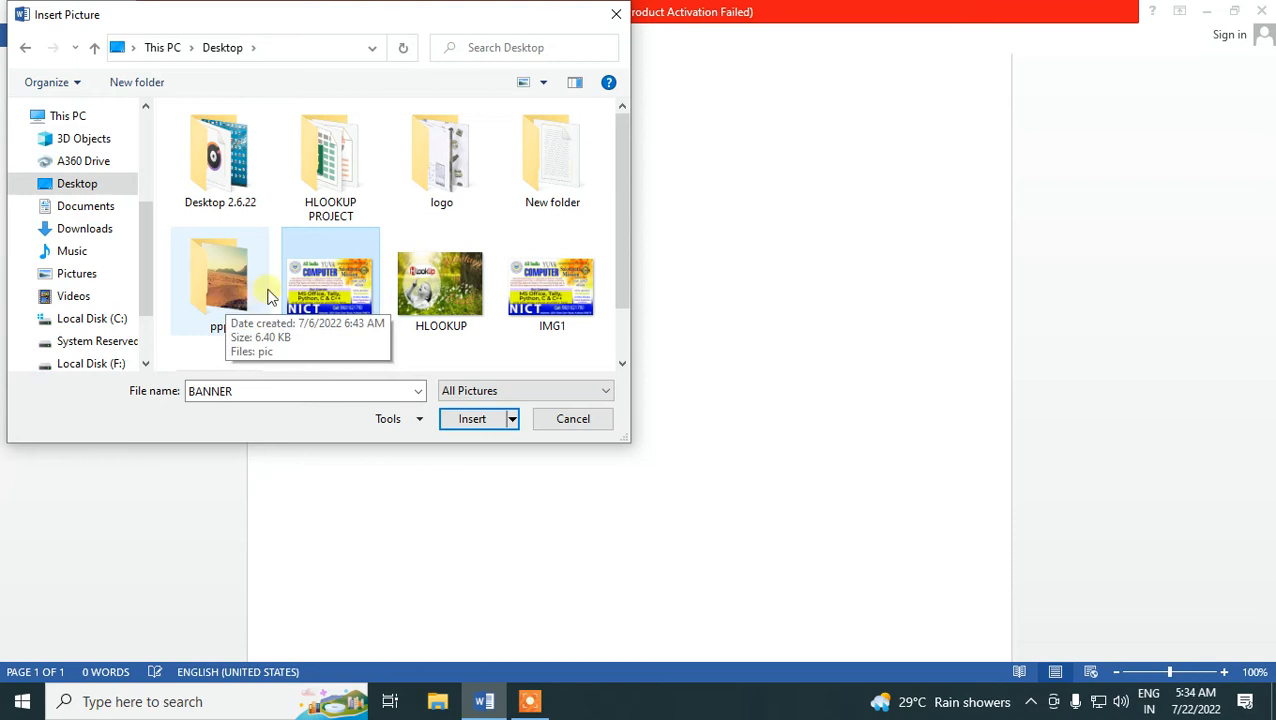
{"action": "left_click", "coordinate": [230, 295]}
{"action": "double_click", "coordinate": [230, 295]}
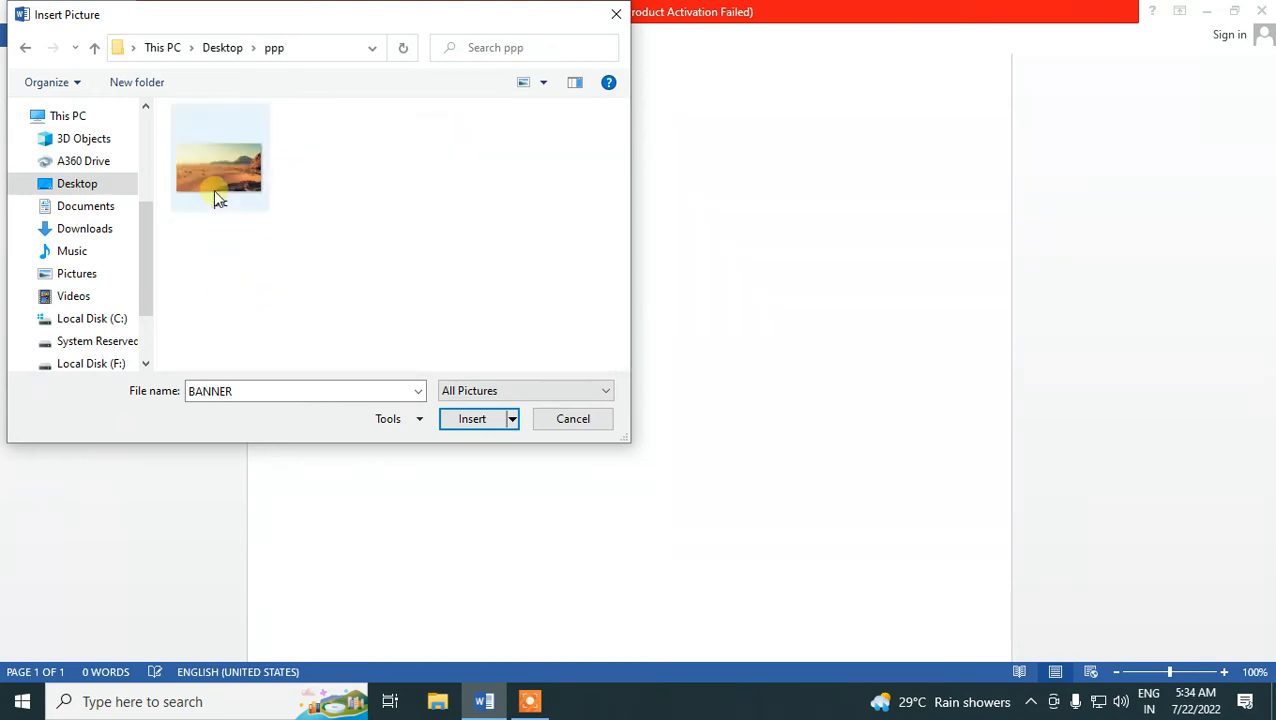
{"action": "left_click", "coordinate": [210, 172]}
{"action": "left_click", "coordinate": [472, 420]}
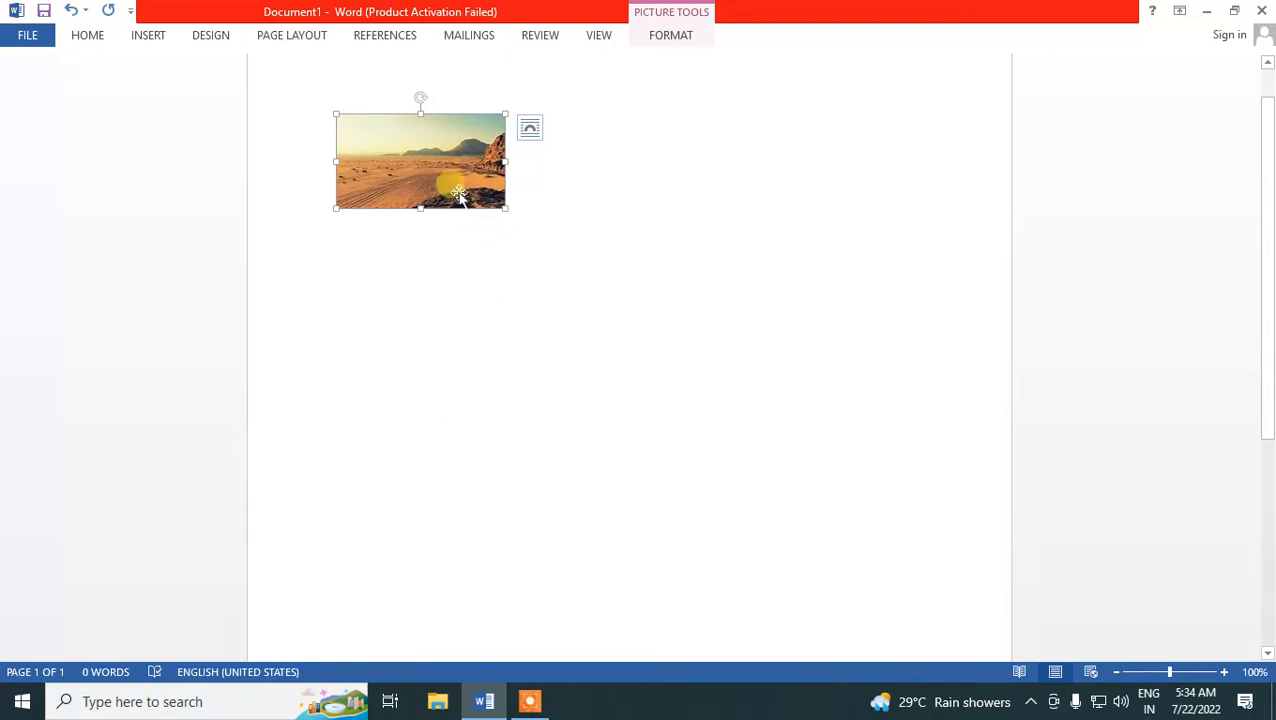
Enlarge the inserted desert picture freehand to about 3.66" high and 4.25" wide.
{"action": "left_click_drag", "start_coordinate": [459, 193], "coordinate": [474, 274]}
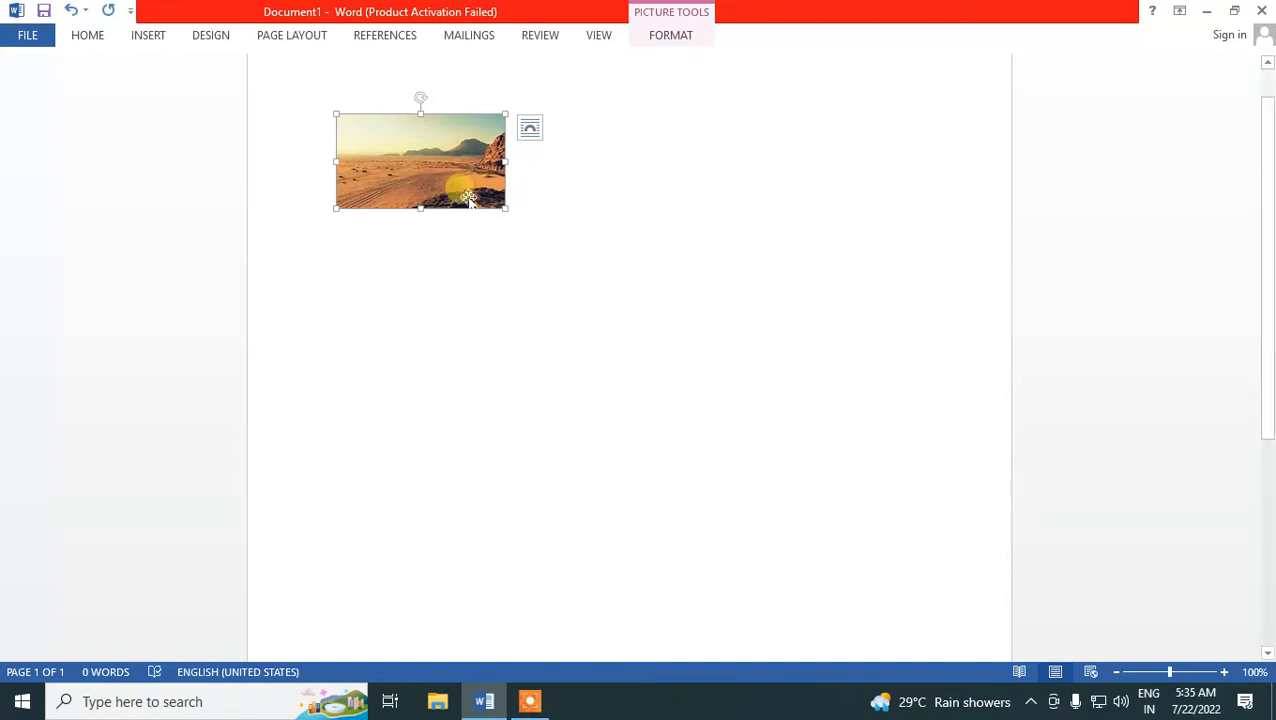
{"action": "left_click_drag", "start_coordinate": [510, 213], "coordinate": [826, 360]}
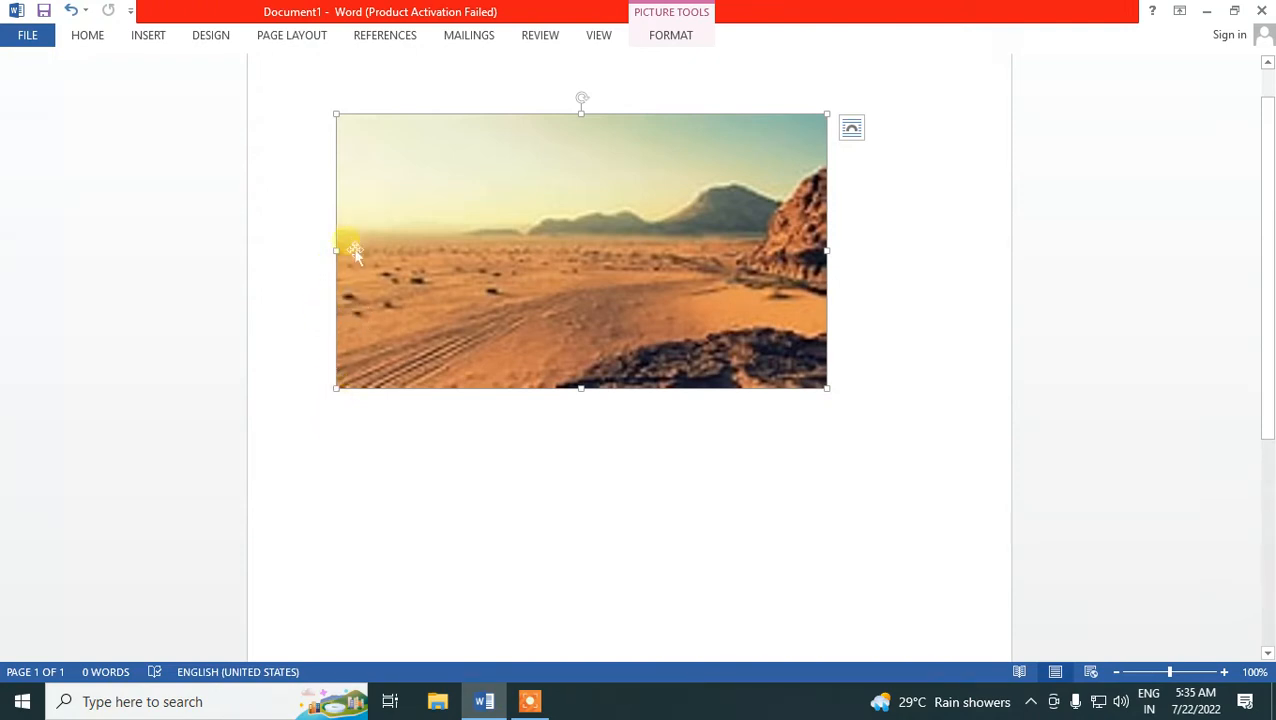
{"action": "left_click_drag", "start_coordinate": [344, 254], "coordinate": [522, 281]}
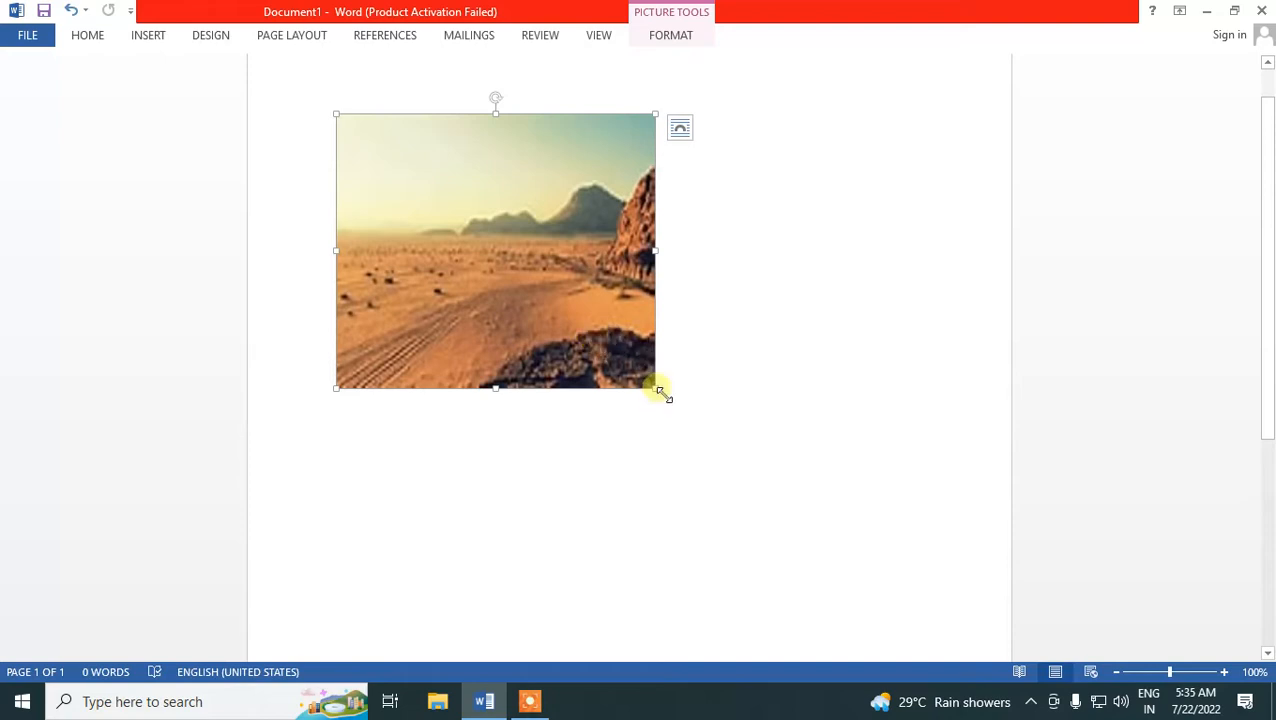
{"action": "left_click_drag", "start_coordinate": [656, 389], "coordinate": [696, 419]}
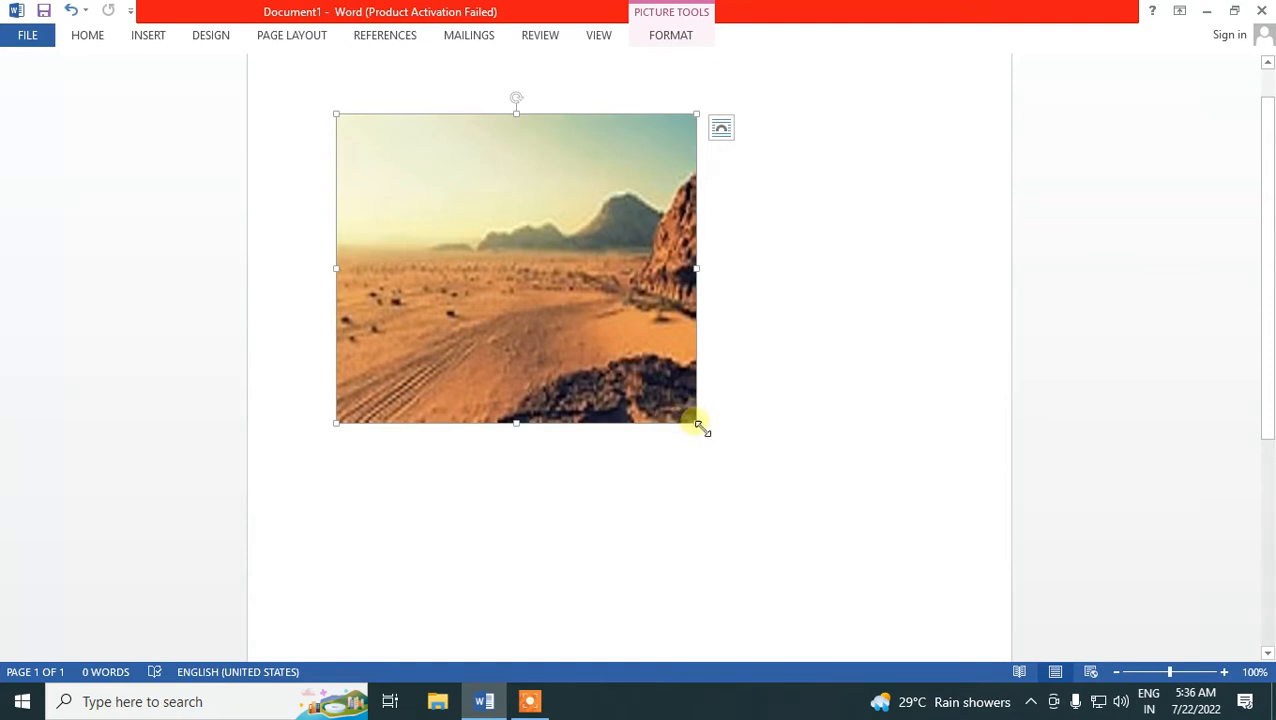
{"action": "left_click_drag", "start_coordinate": [700, 425], "coordinate": [719, 436]}
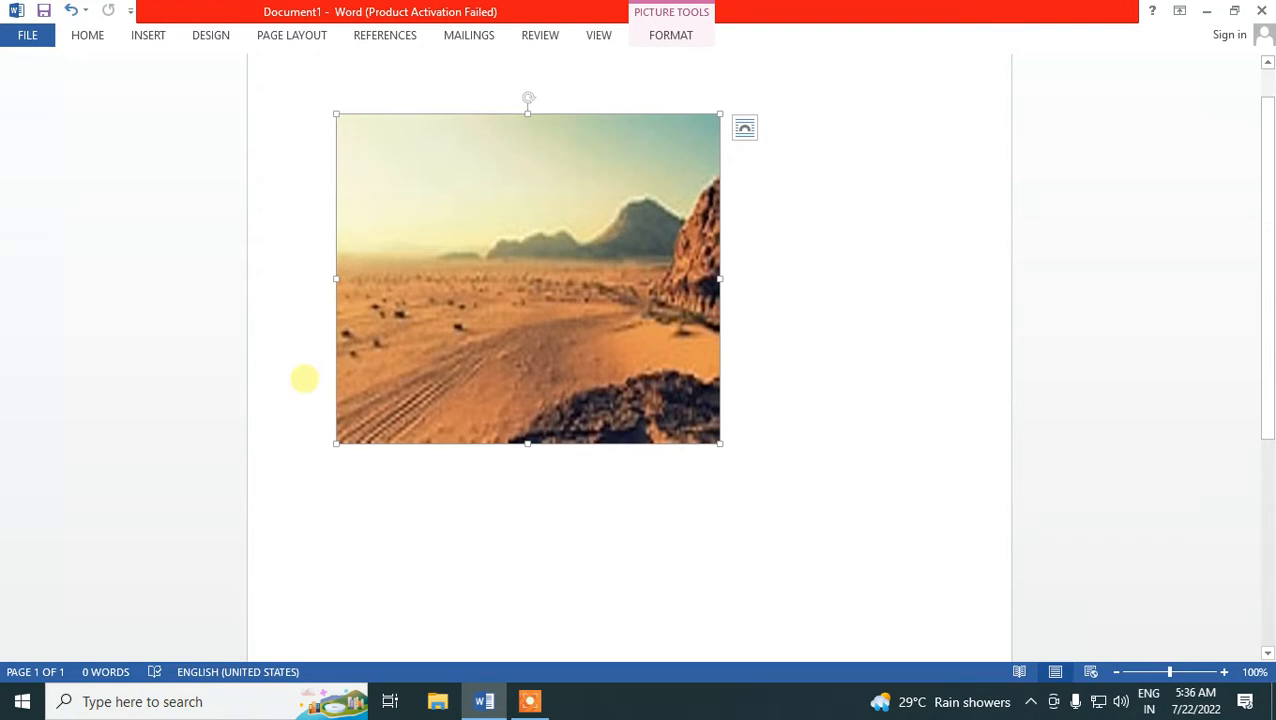
Examine the layout and text wrapping options available for the desert picture.
{"action": "left_click", "coordinate": [746, 132]}
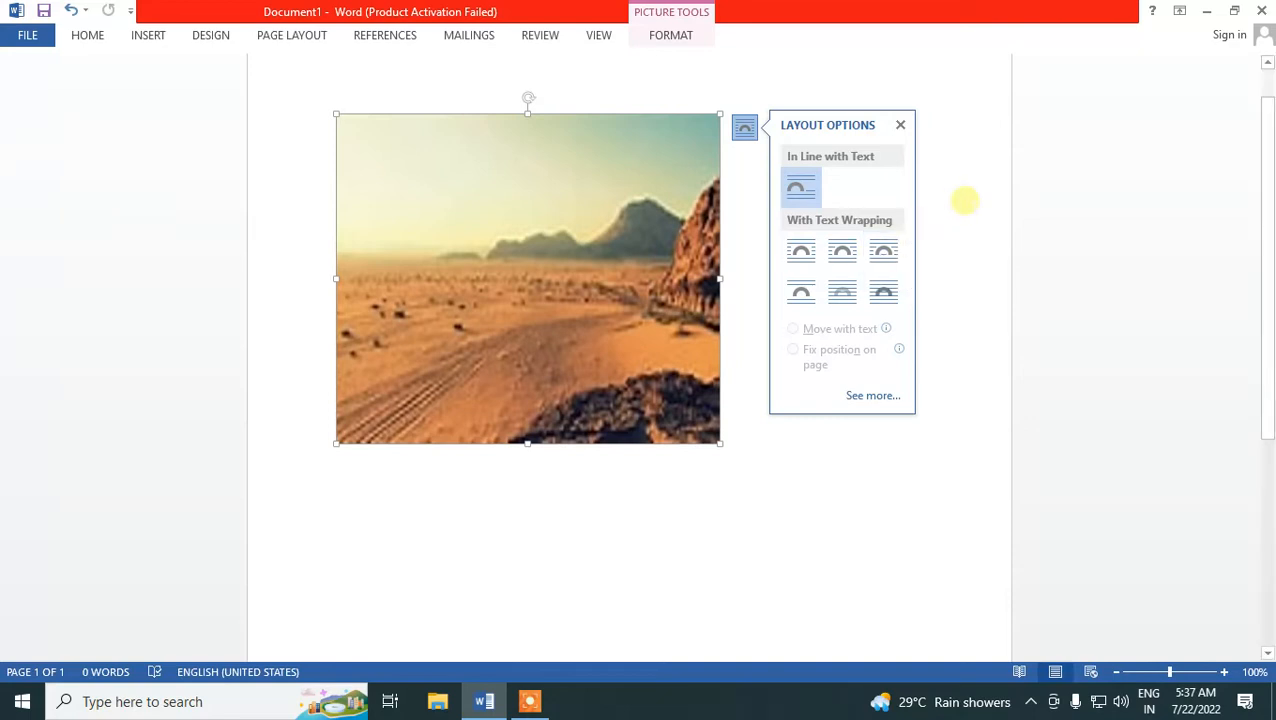
{"action": "left_click", "coordinate": [677, 36]}
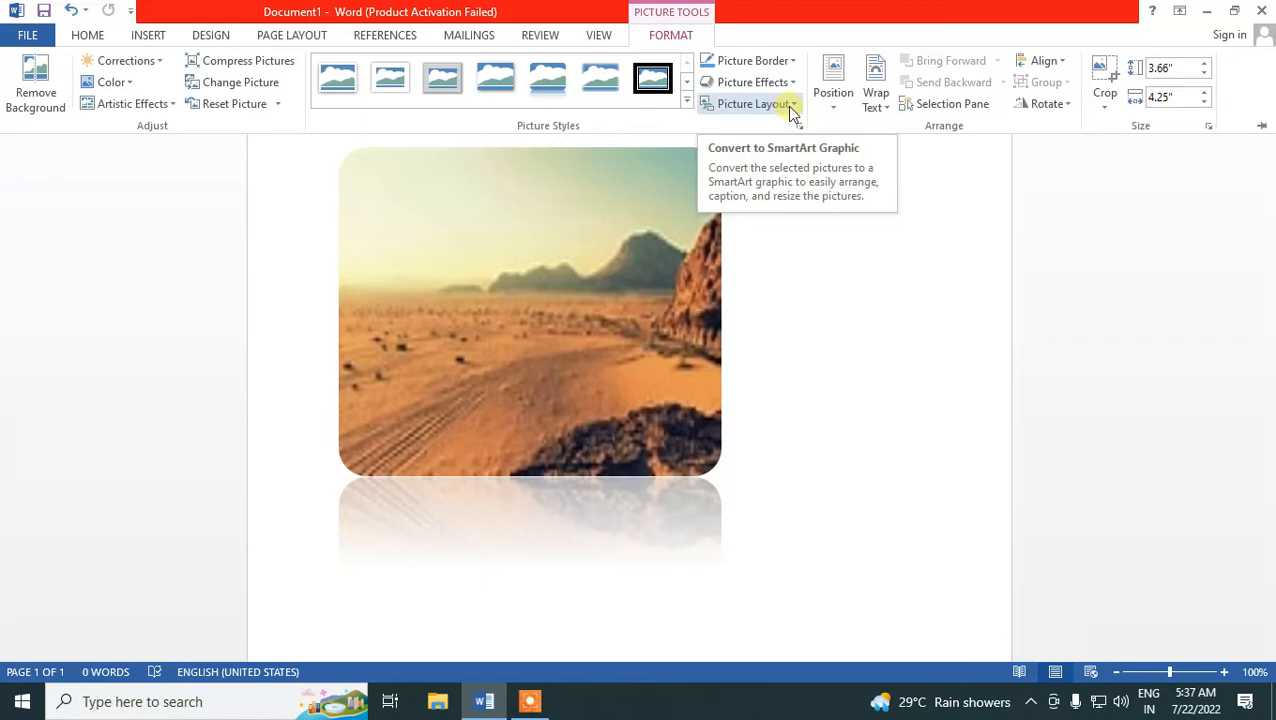
{"action": "left_click", "coordinate": [894, 114]}
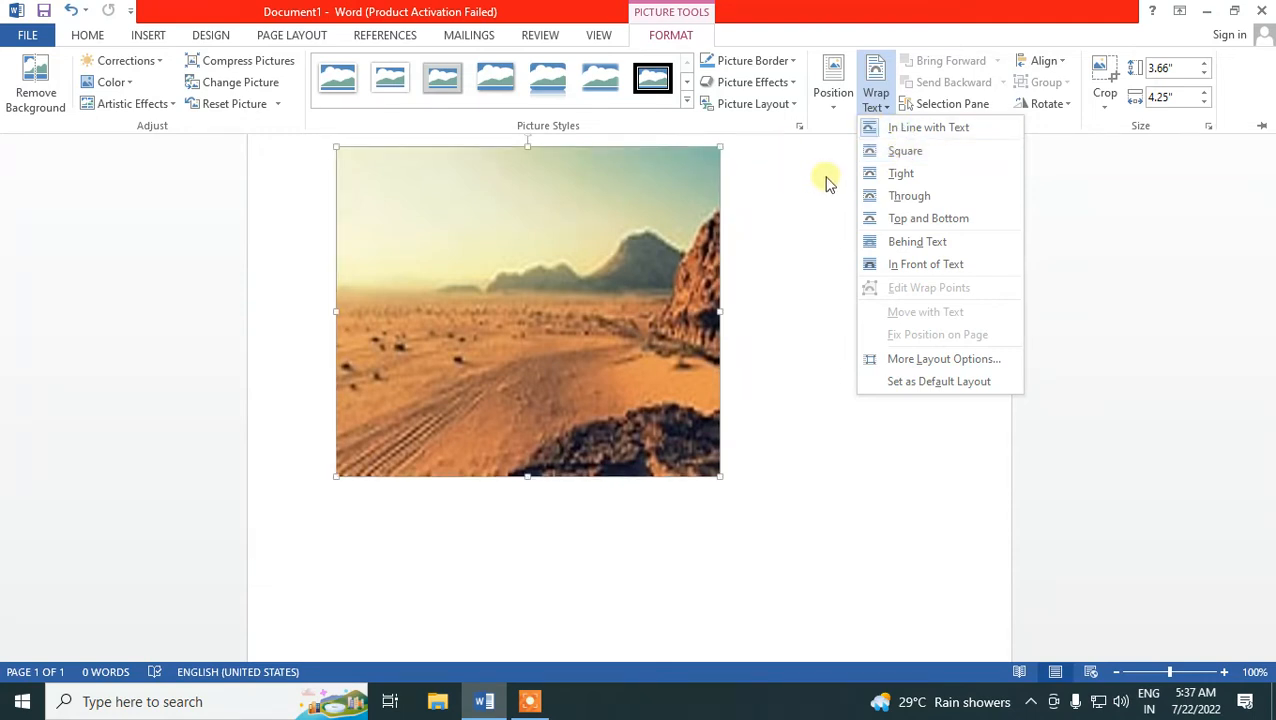
{"action": "key", "text": "Escape"}
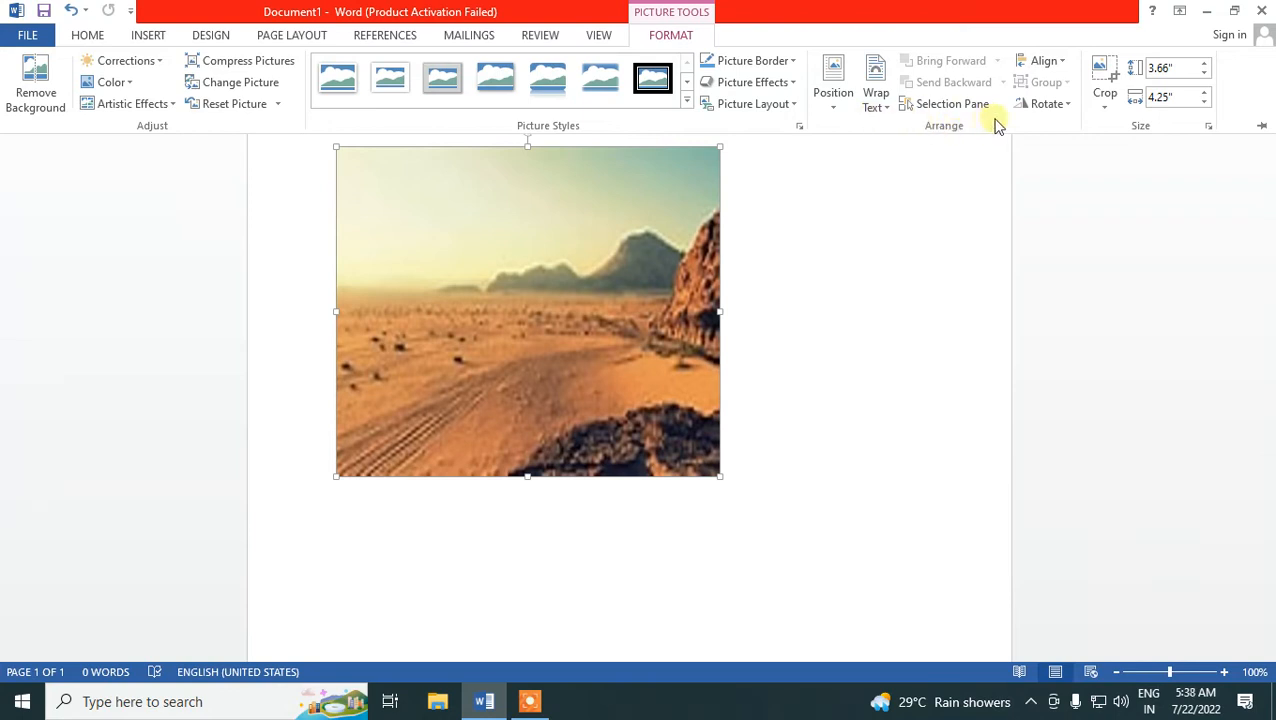
{"action": "left_click", "coordinate": [888, 112]}
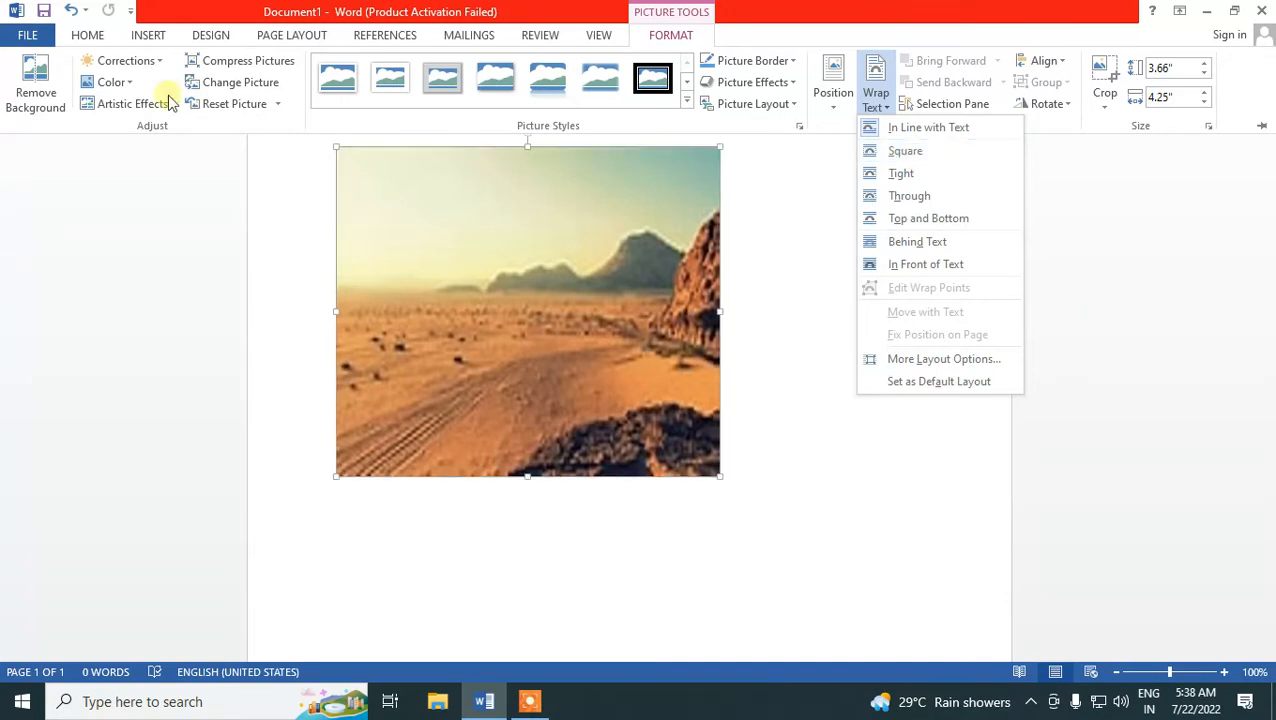
{"action": "left_click", "coordinate": [616, 273]}
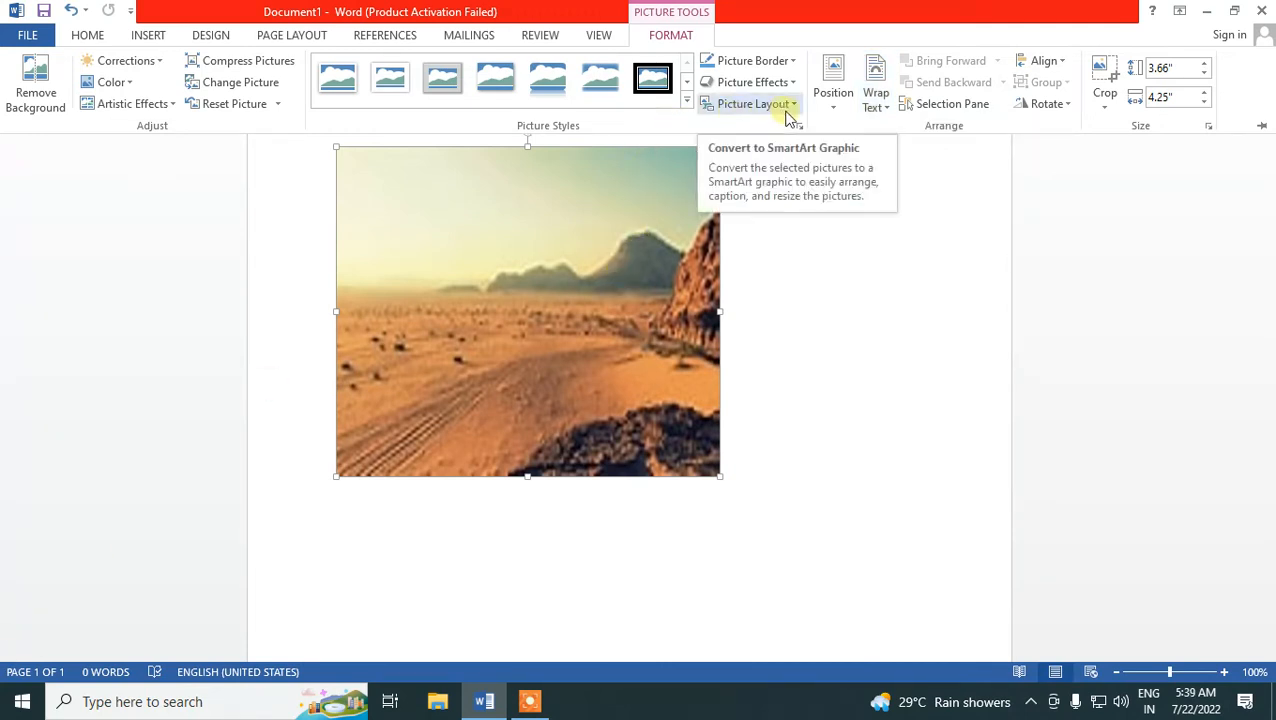
Crop the desert picture to its left part, about 3.11" high and 1.93" wide.
{"action": "left_click", "coordinate": [1105, 108]}
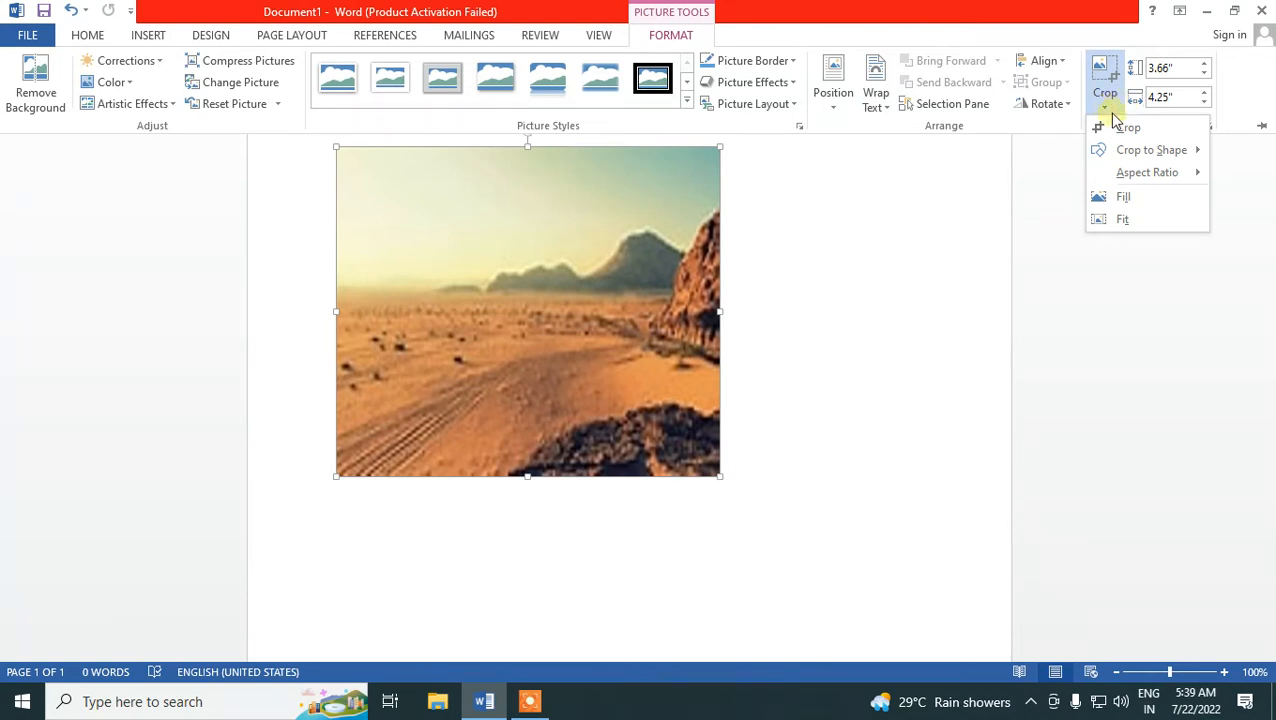
{"action": "left_click", "coordinate": [1112, 127]}
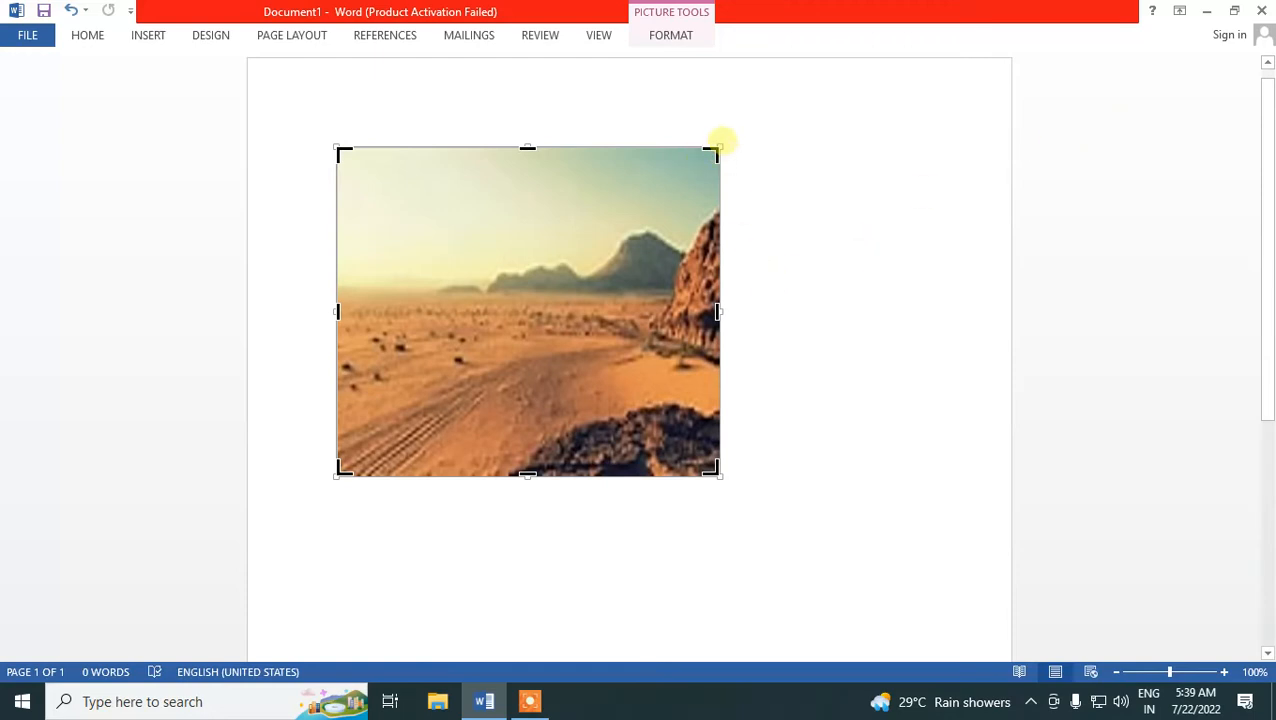
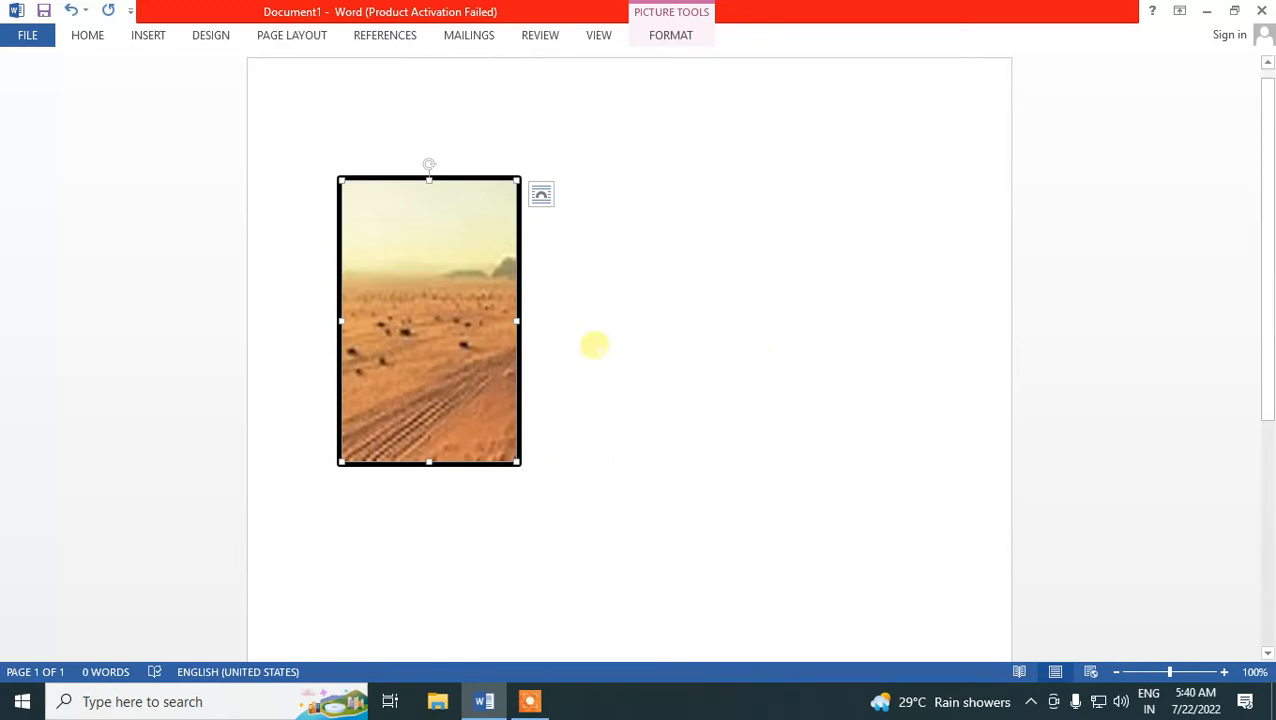
Apply the dark paint-stroke artistic effect to the cropped picture.
{"action": "left_click", "coordinate": [99, 40]}
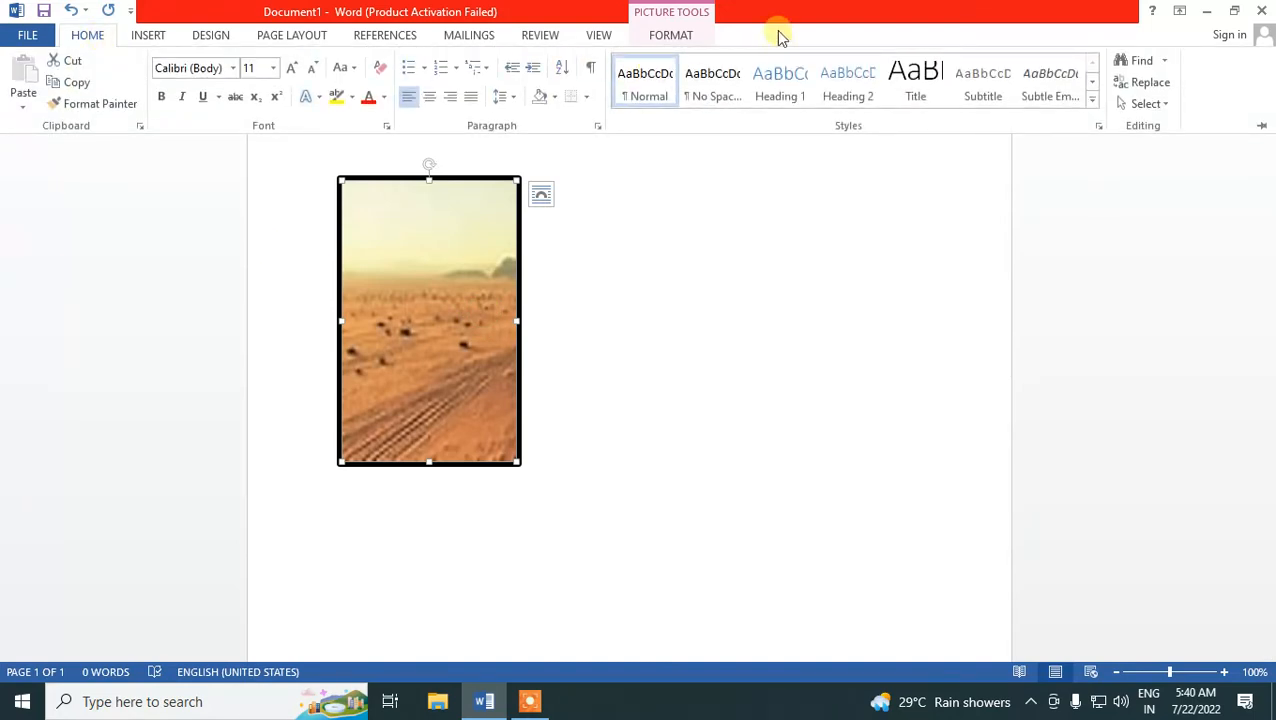
{"action": "left_click", "coordinate": [693, 35]}
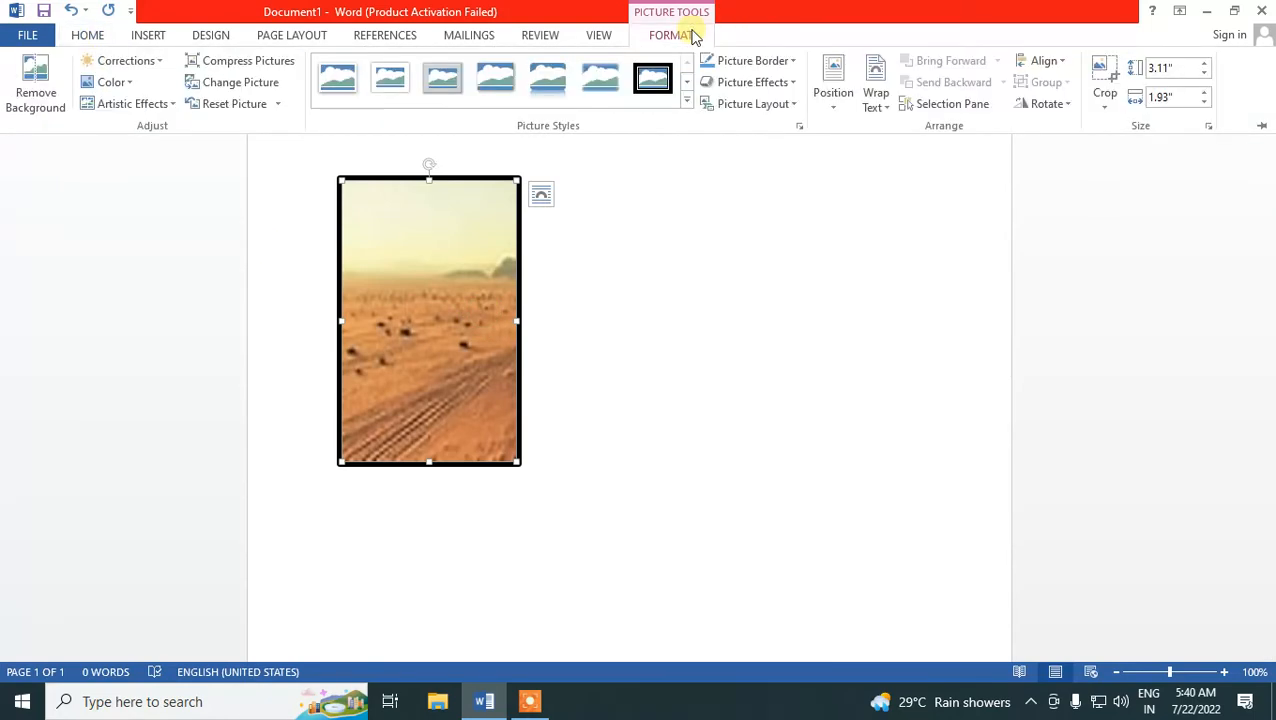
{"action": "left_click", "coordinate": [175, 105]}
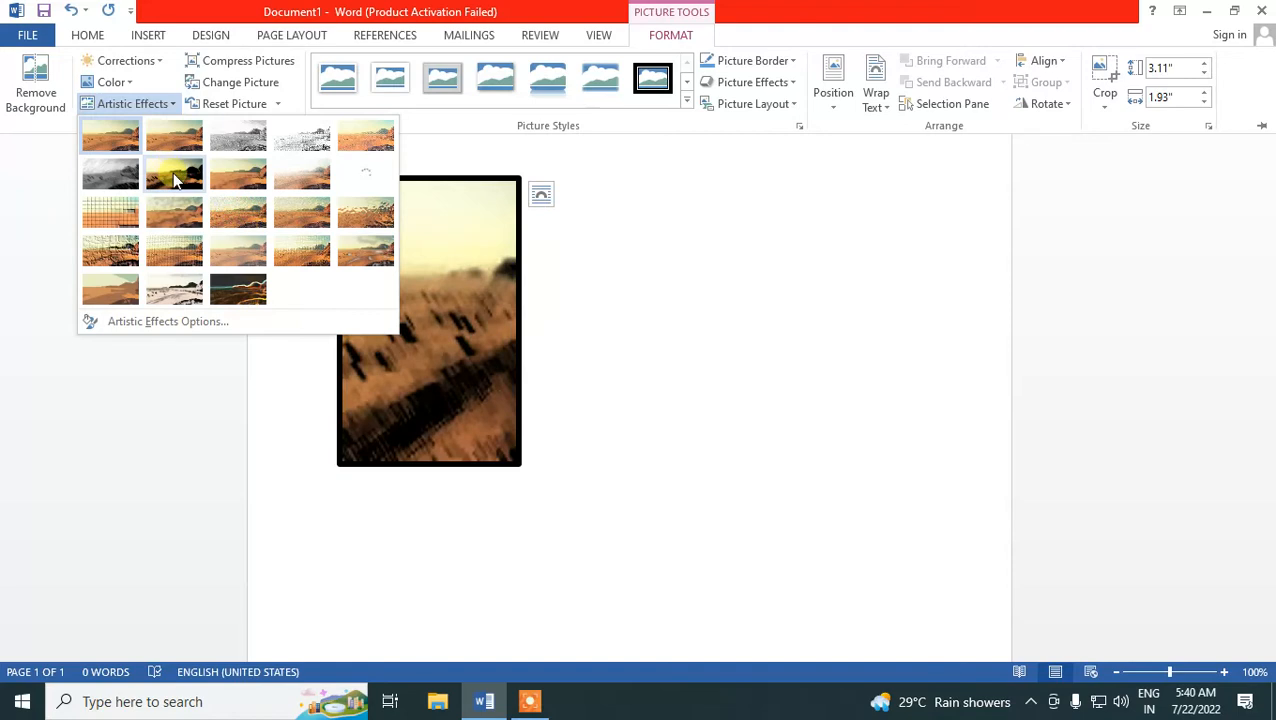
{"action": "left_click", "coordinate": [175, 178]}
Recolor the picture in dark blue and apply the normal-brightness, lowest-contrast correction preset.
{"action": "left_click", "coordinate": [120, 84]}
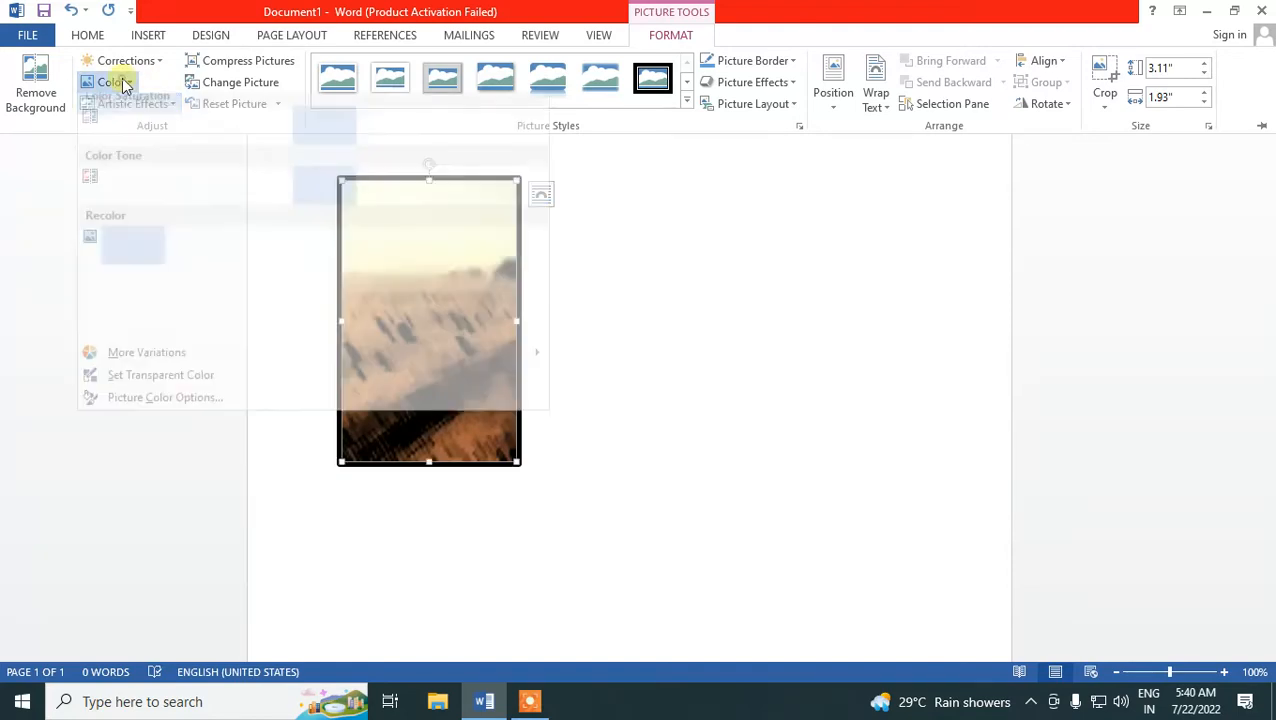
{"action": "left_click", "coordinate": [217, 296]}
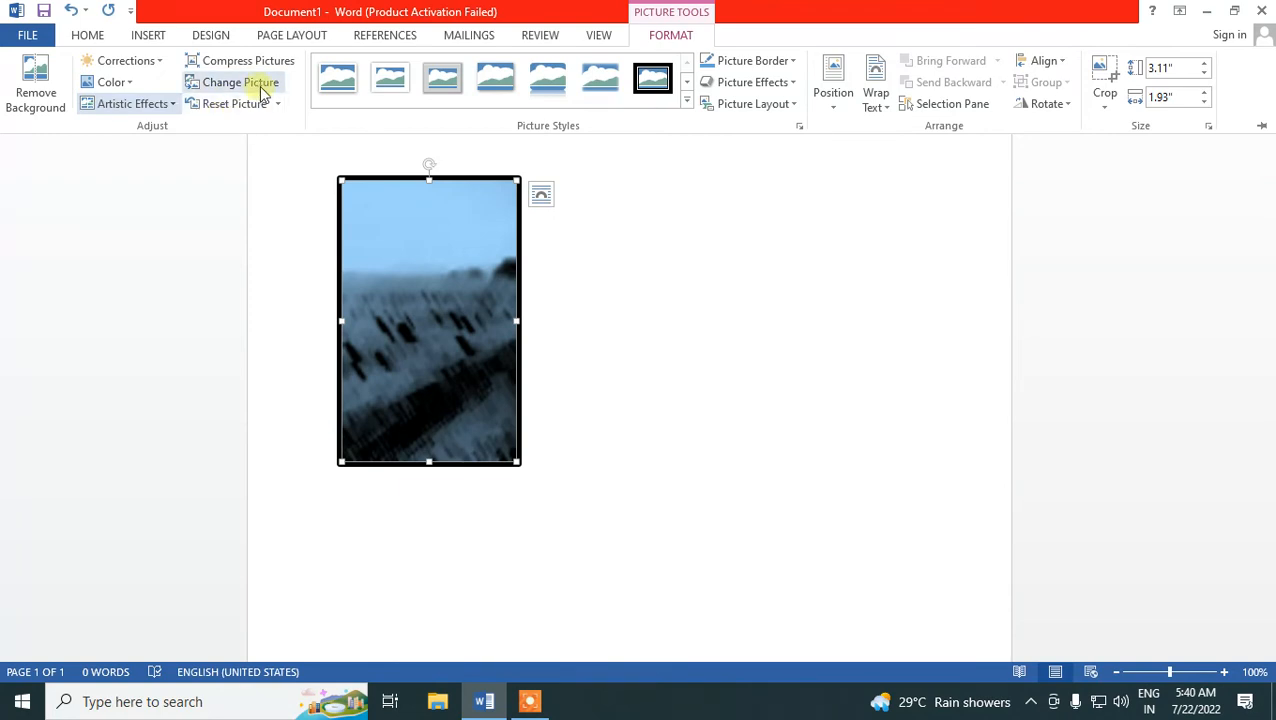
{"action": "left_click", "coordinate": [160, 66]}
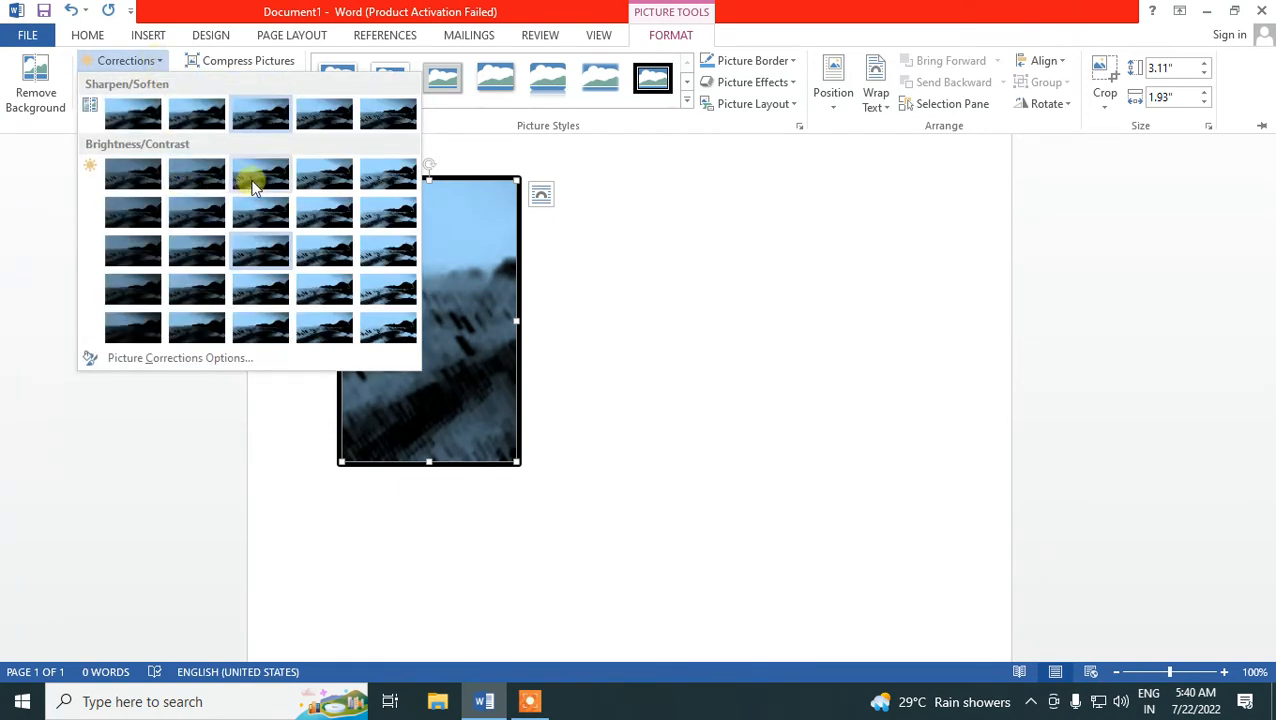
{"action": "left_click", "coordinate": [253, 180]}
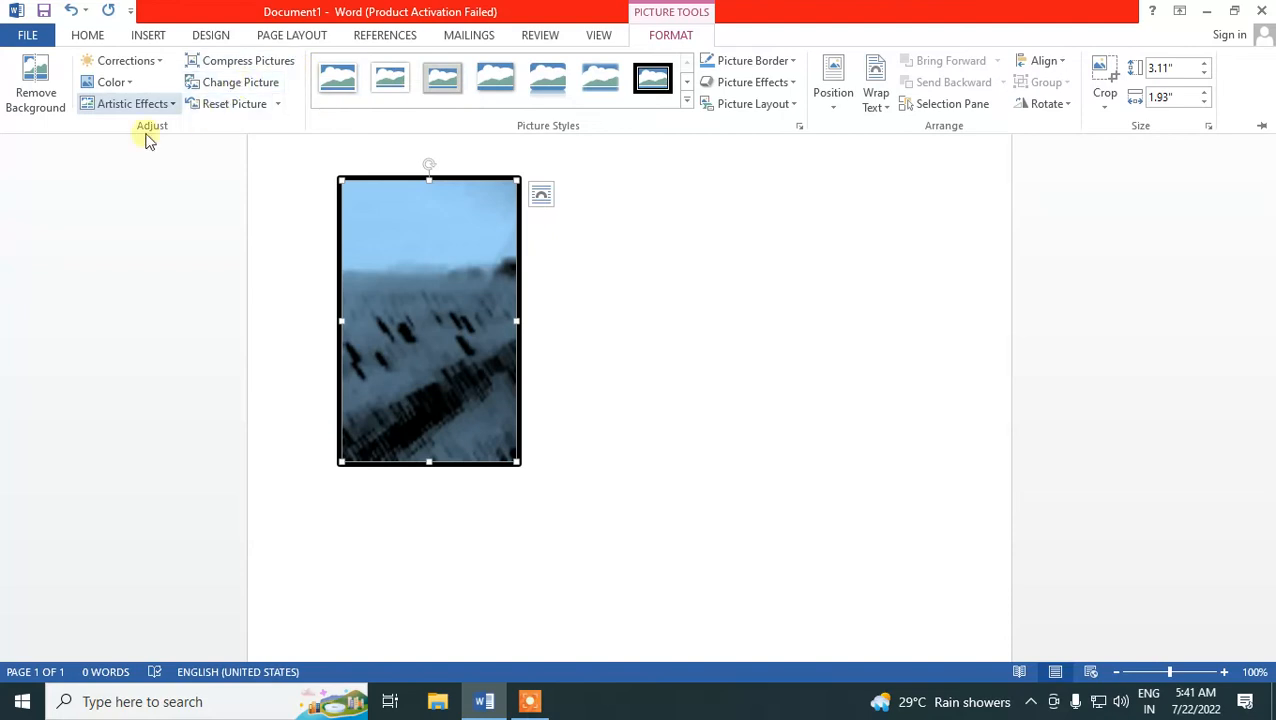
Remove the cropped picture's background, marking a line across its middle as an area to keep, and keep the changes.
{"action": "left_click", "coordinate": [34, 85]}
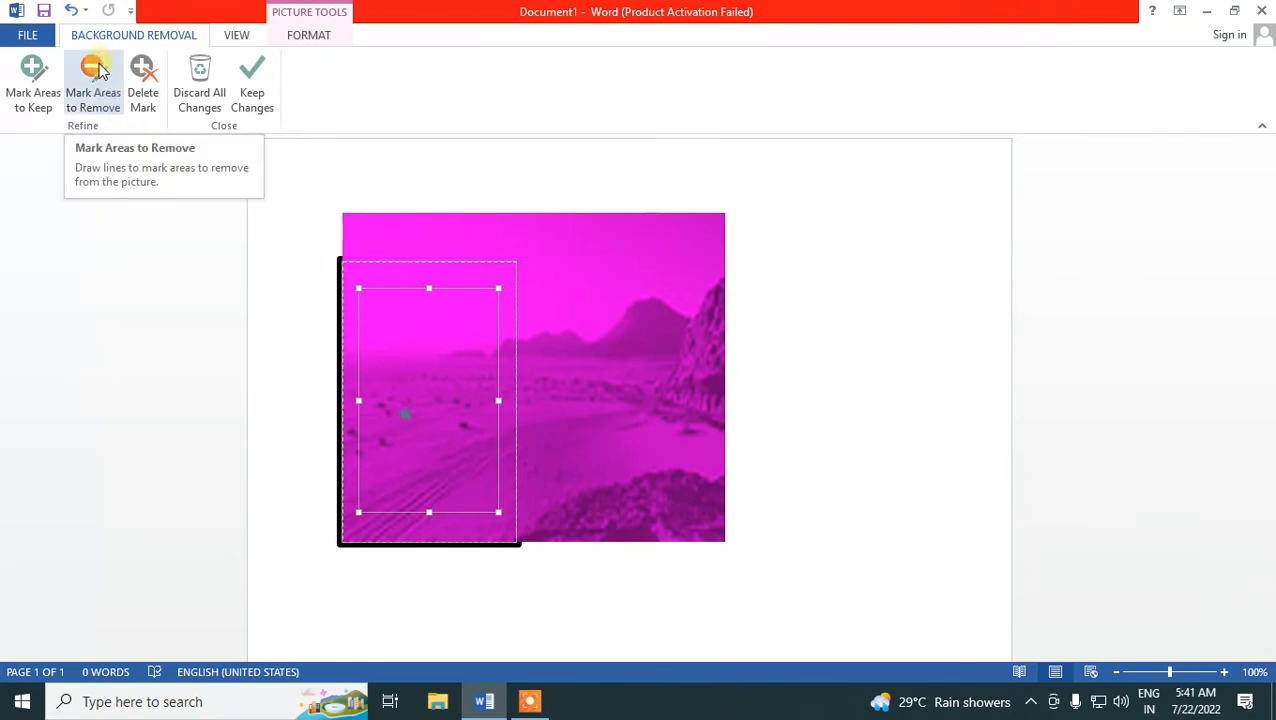
{"action": "left_click", "coordinate": [45, 80]}
{"action": "left_click", "coordinate": [45, 80]}
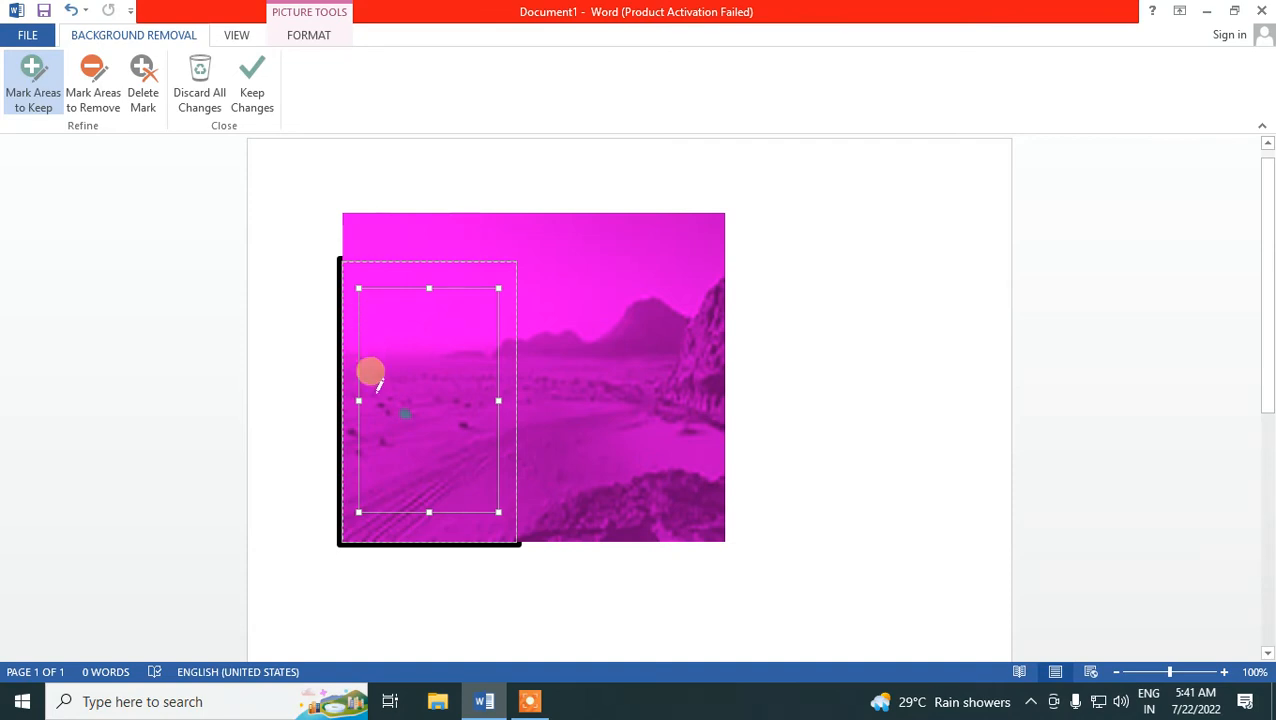
{"action": "mouse_move", "coordinate": [339, 361]}
{"action": "left_mouse_down"}
{"action": "mouse_move", "coordinate": [399, 344]}
{"action": "mouse_move", "coordinate": [500, 360]}
{"action": "mouse_move", "coordinate": [507, 380]}
{"action": "left_mouse_up"}
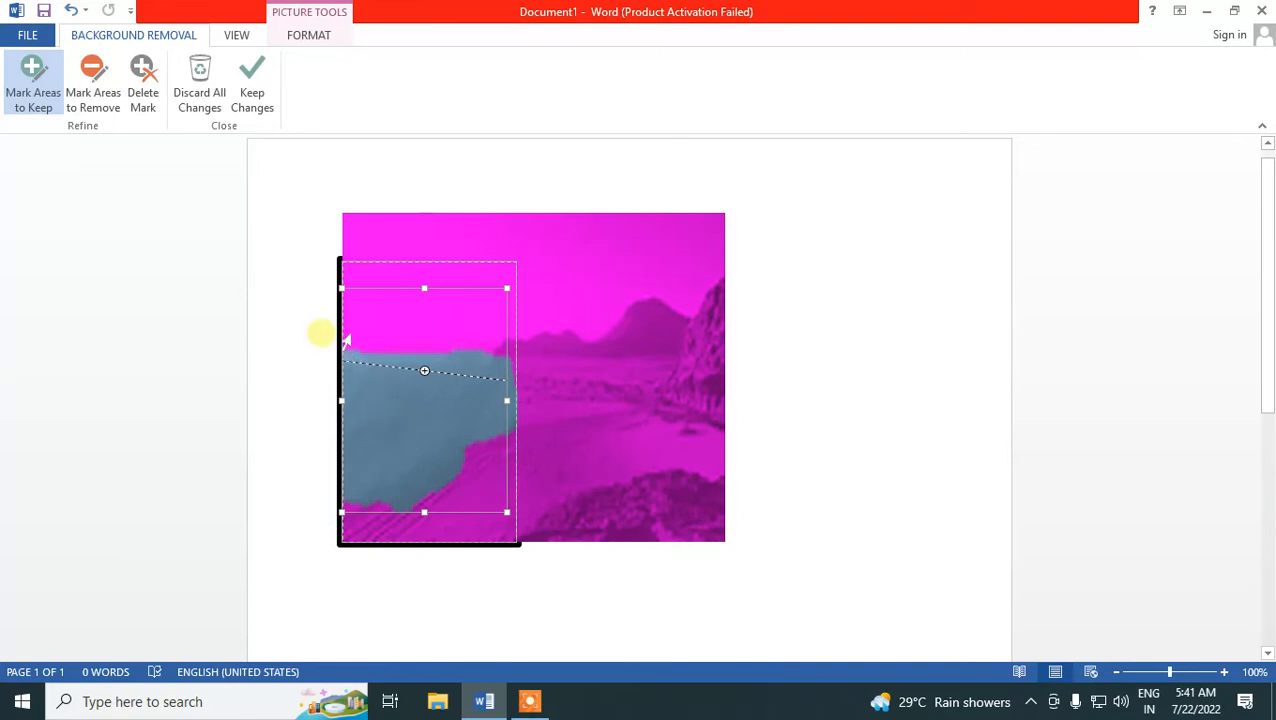
{"action": "left_click", "coordinate": [255, 103]}
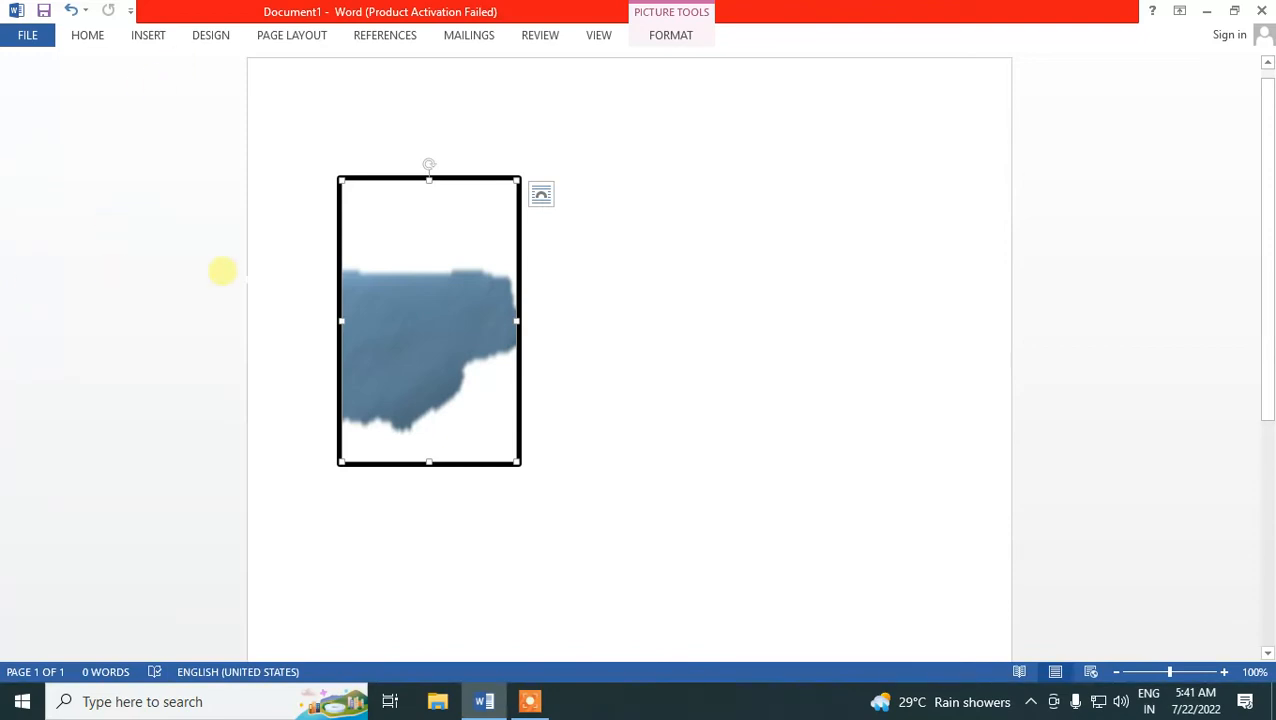
{"action": "left_click", "coordinate": [638, 334]}
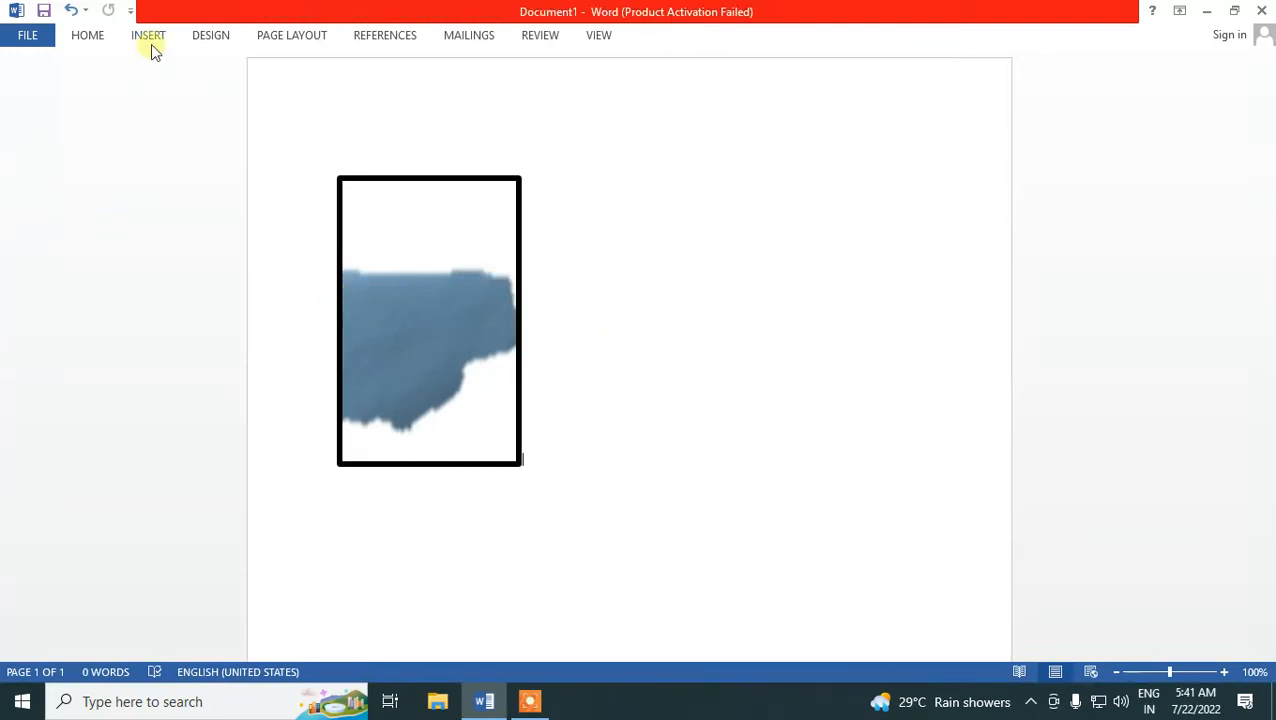
Insert a WordArt object over the picture in the blue filled style with a hard shadow.
{"action": "left_click", "coordinate": [151, 43]}
{"action": "left_click", "coordinate": [958, 106]}
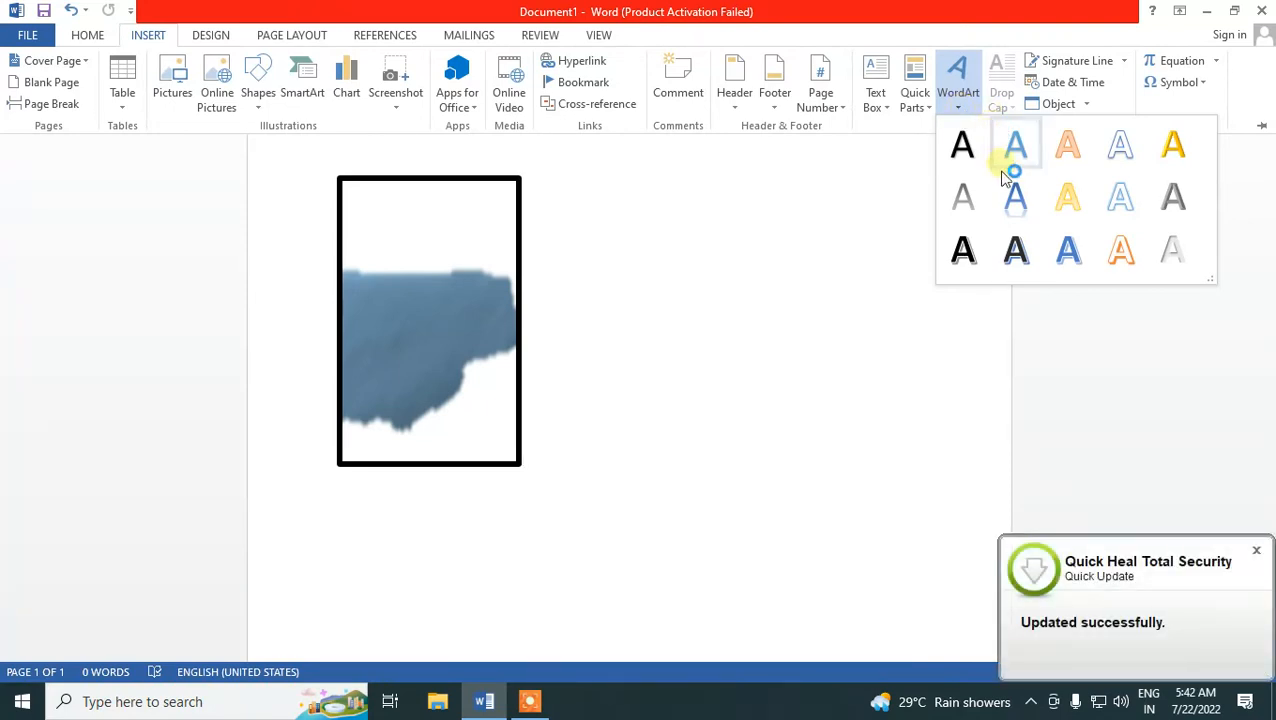
{"action": "left_click", "coordinate": [878, 110]}
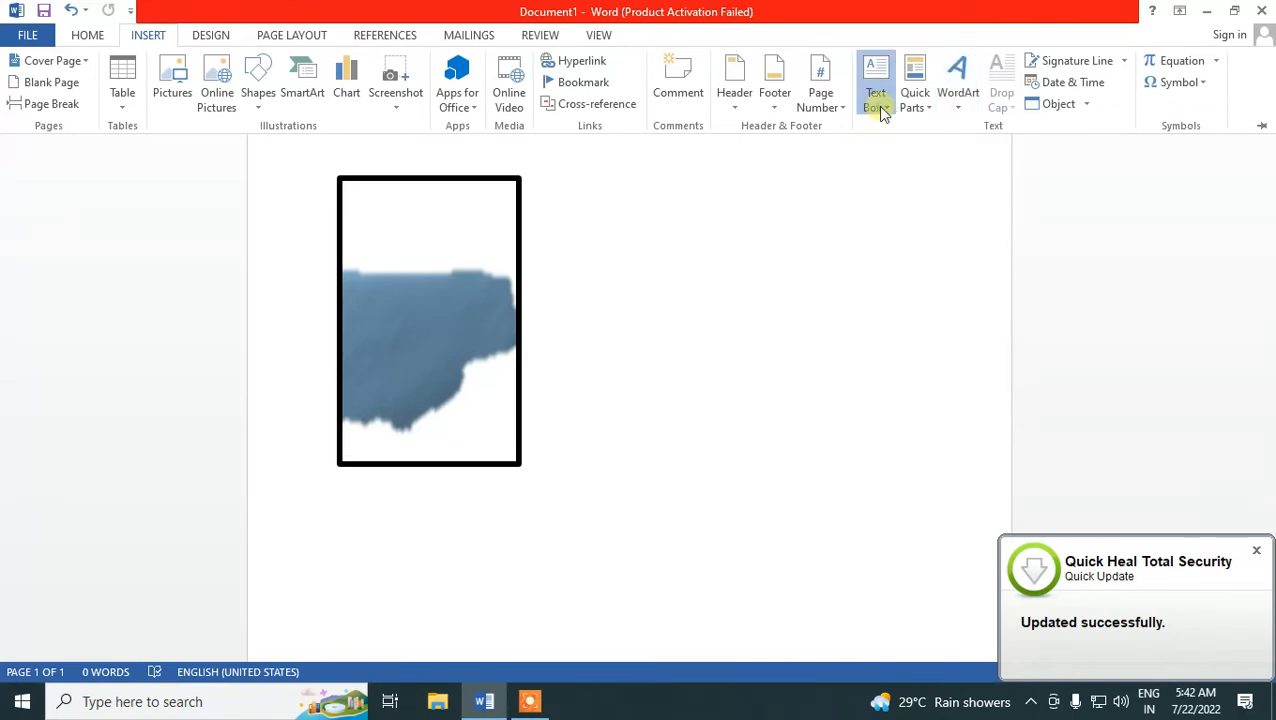
{"action": "left_click", "coordinate": [963, 108]}
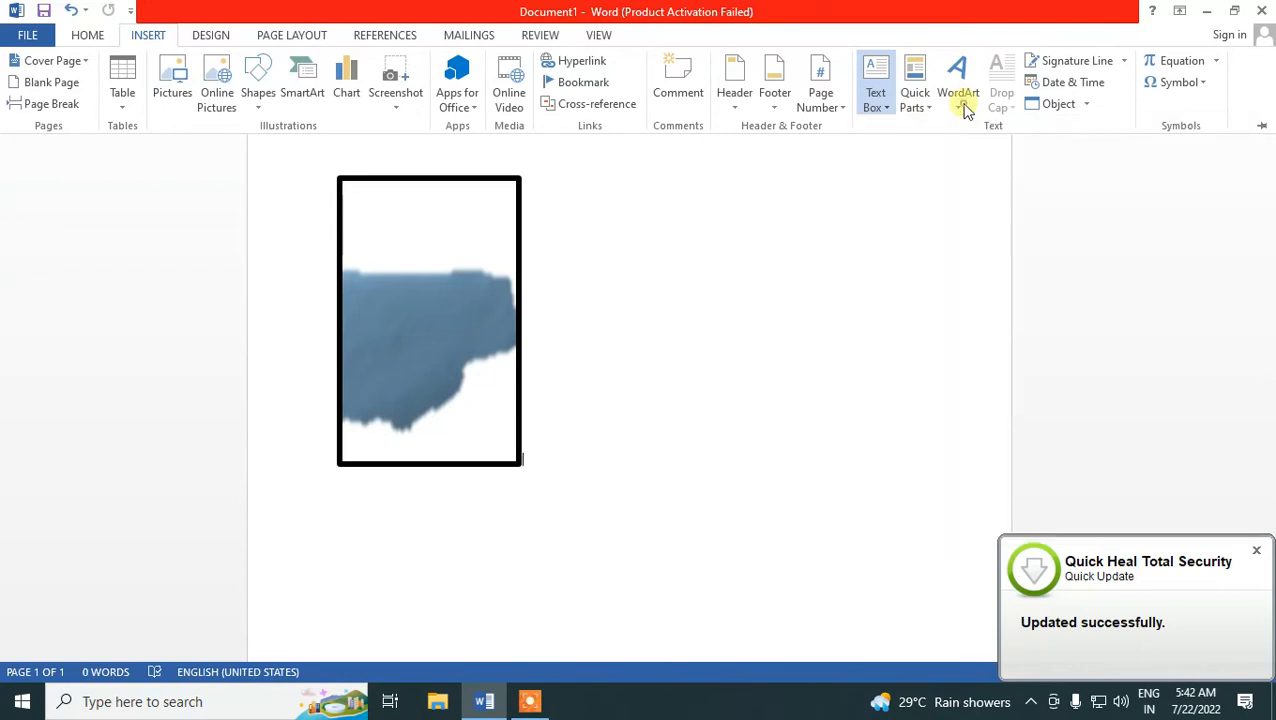
{"action": "left_click", "coordinate": [1066, 251]}
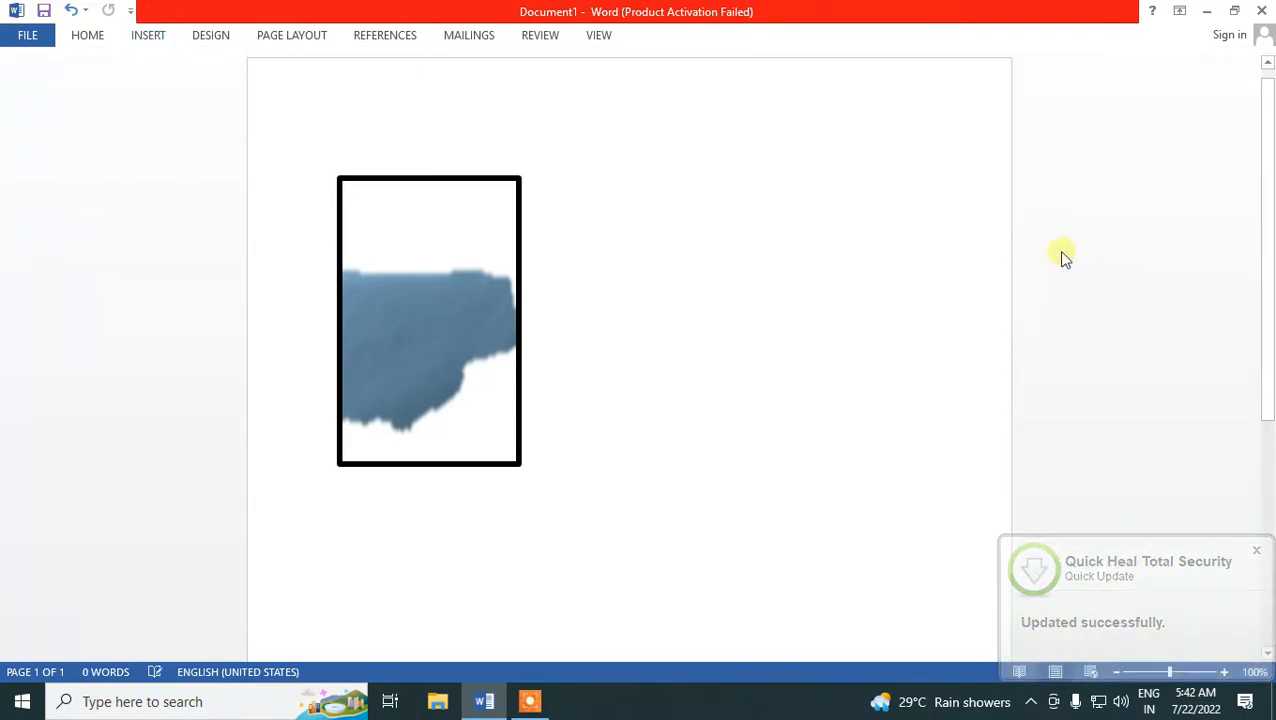
{"action": "left_click", "coordinate": [500, 363]}
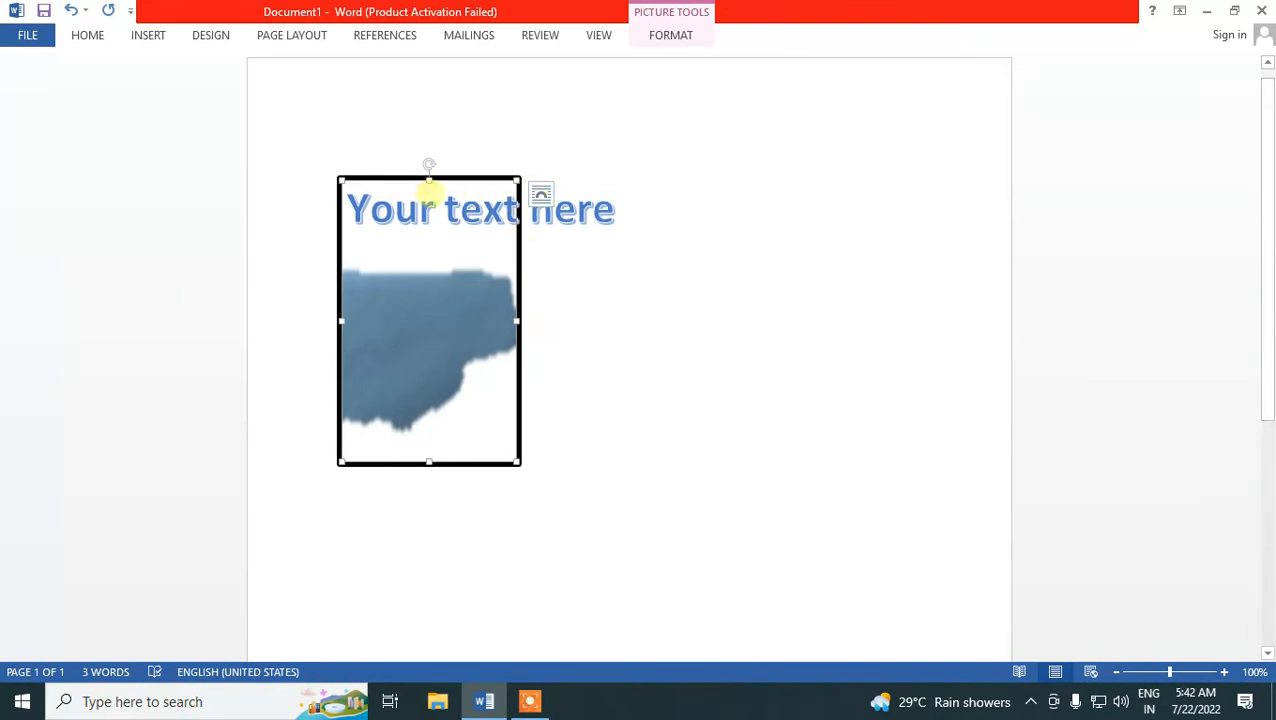
Replace the WordArt placeholder text with PICTURE.
{"action": "left_click", "coordinate": [432, 208]}
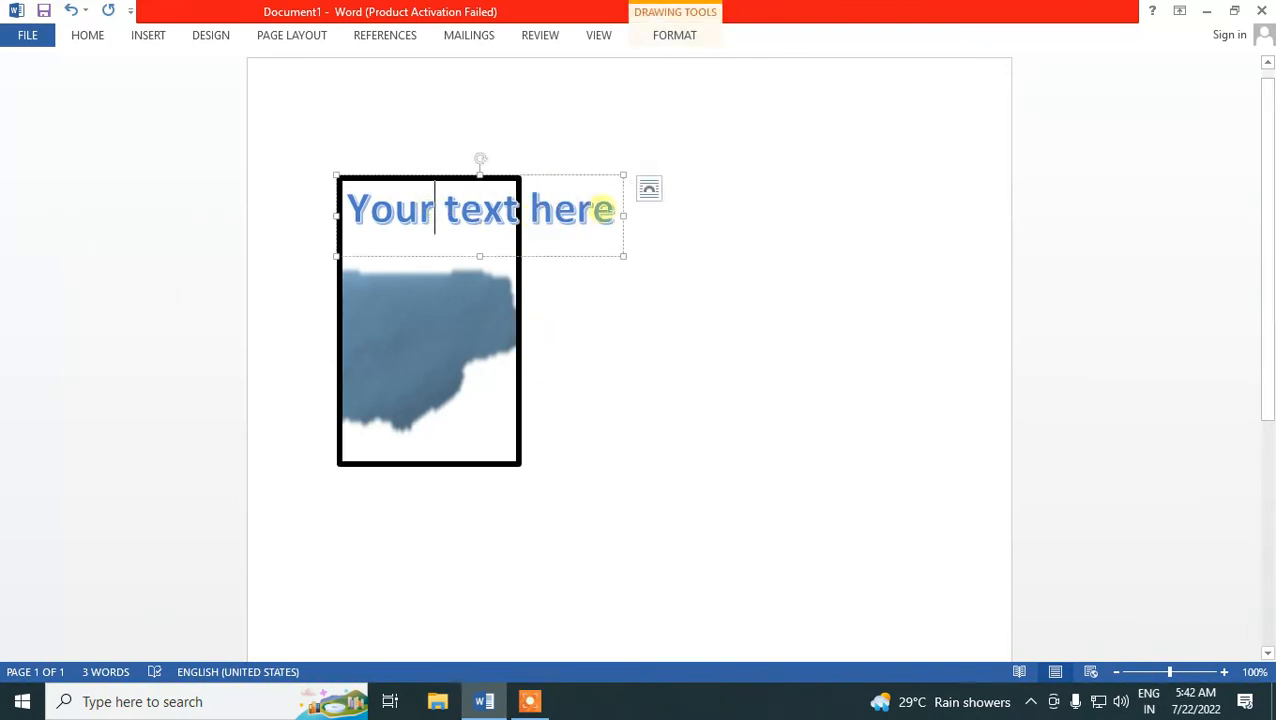
{"action": "left_click", "coordinate": [608, 208]}
{"action": "key", "text": "BackSpace"}
{"action": "key", "text": "BackSpace"}
{"action": "key", "text": "BackSpace"}
{"action": "key", "text": "BackSpace"}
{"action": "key", "text": "BackSpace"}
{"action": "key", "text": "BackSpace"}
{"action": "key", "text": "BackSpace"}
{"action": "key", "text": "BackSpace"}
{"action": "key", "text": "BackSpace"}
{"action": "key", "text": "BackSpace"}
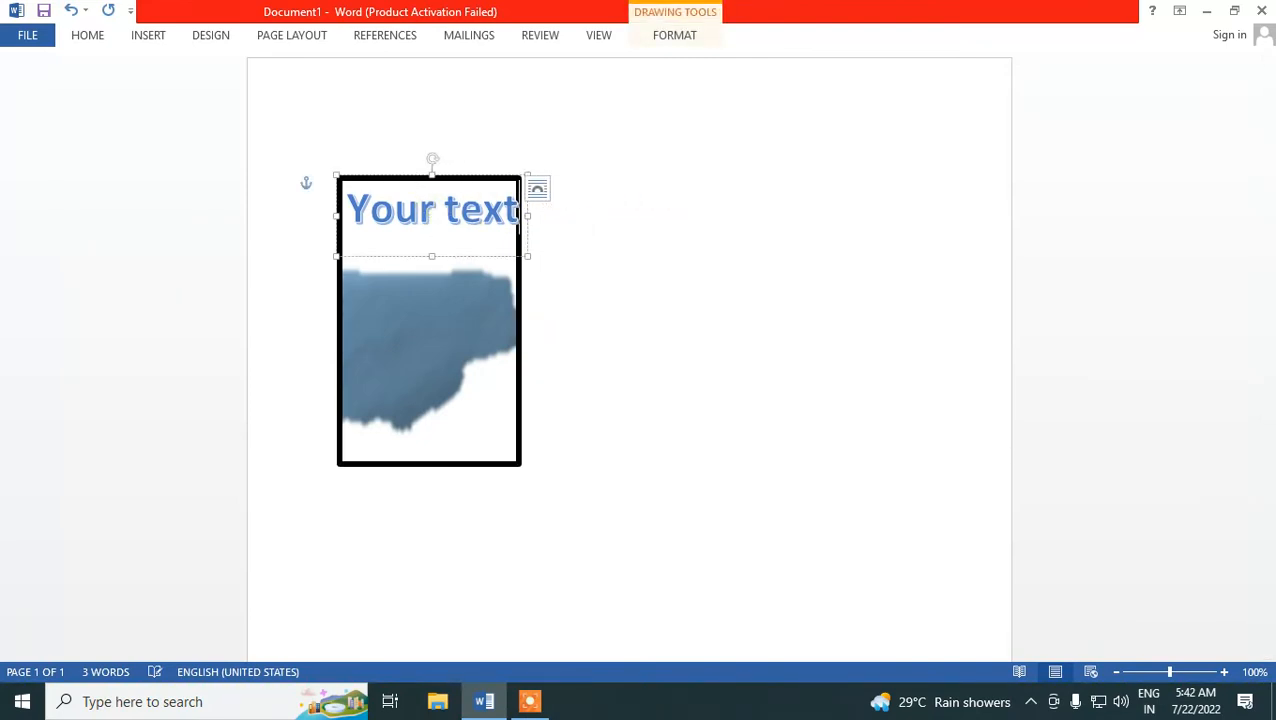
{"action": "key", "text": "BackSpace"}
{"action": "key", "text": "BackSpace"}
{"action": "key", "text": "BackSpace"}
{"action": "key", "text": "BackSpace"}
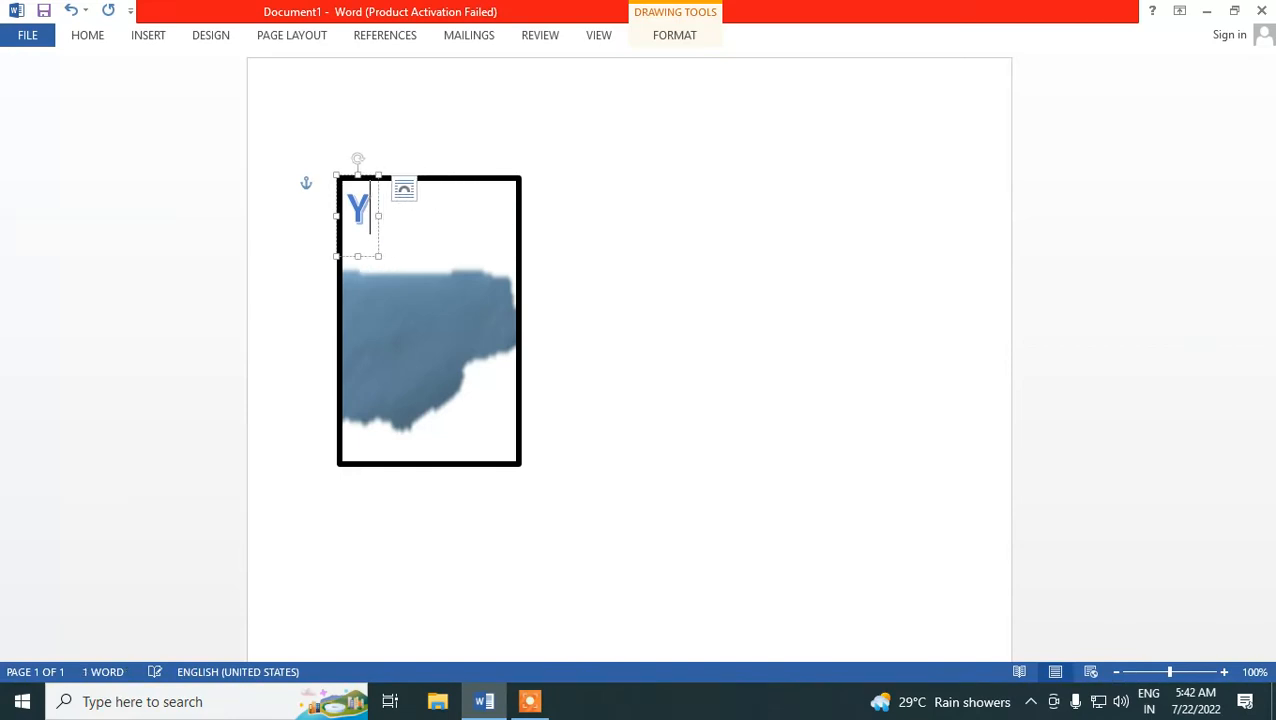
{"action": "type", "text": "p"}
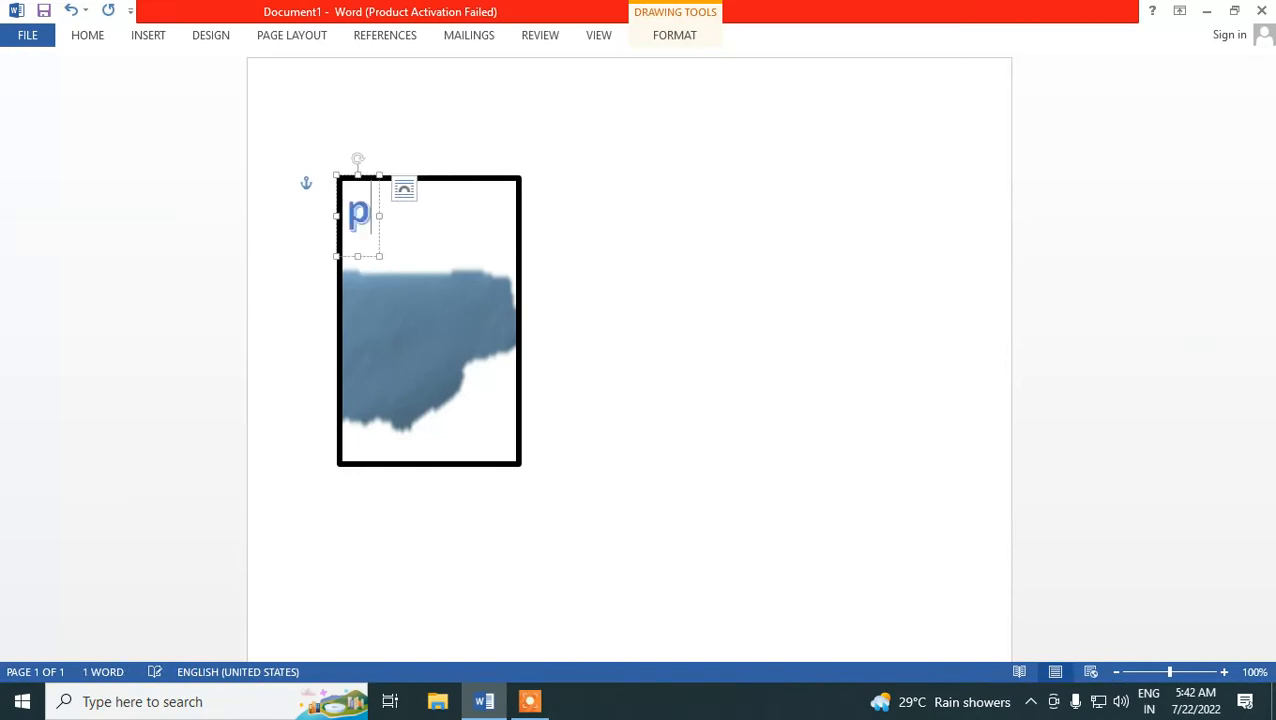
{"action": "key", "text": "BackSpace"}
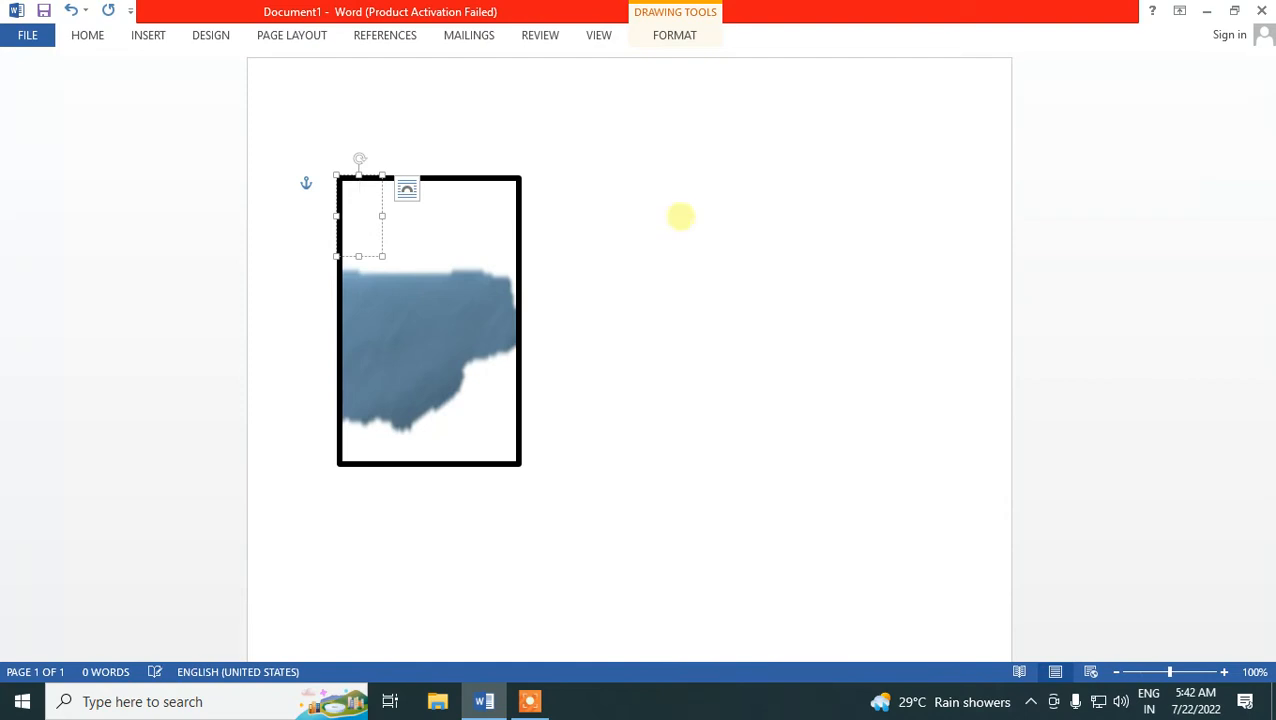
{"action": "type", "text": "PIC"}
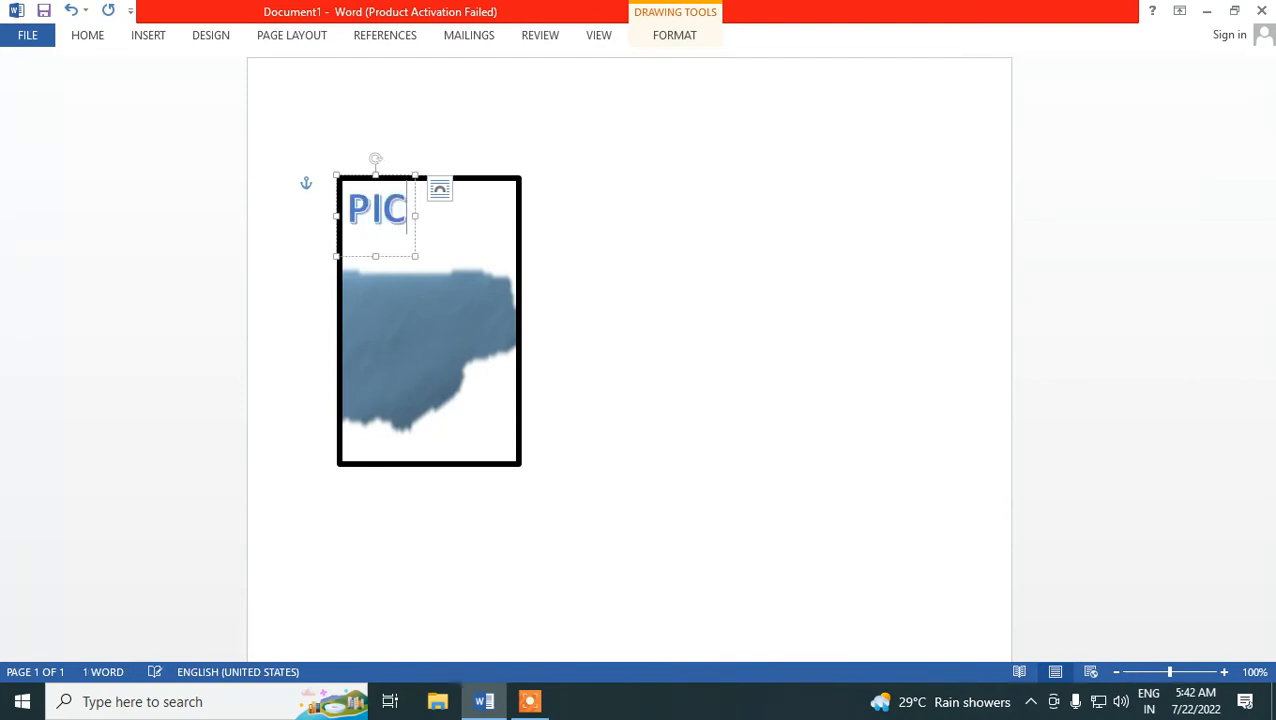
{"action": "type", "text": "TURE"}
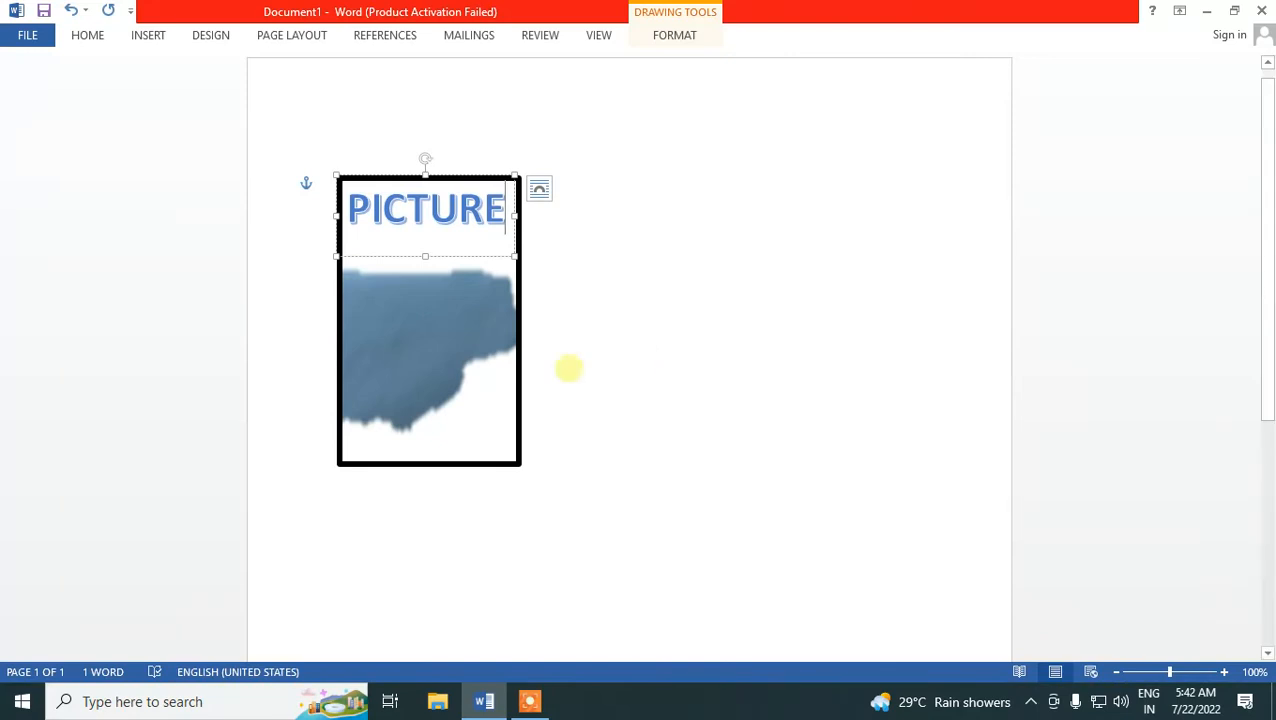
{"action": "left_click", "coordinate": [522, 393]}
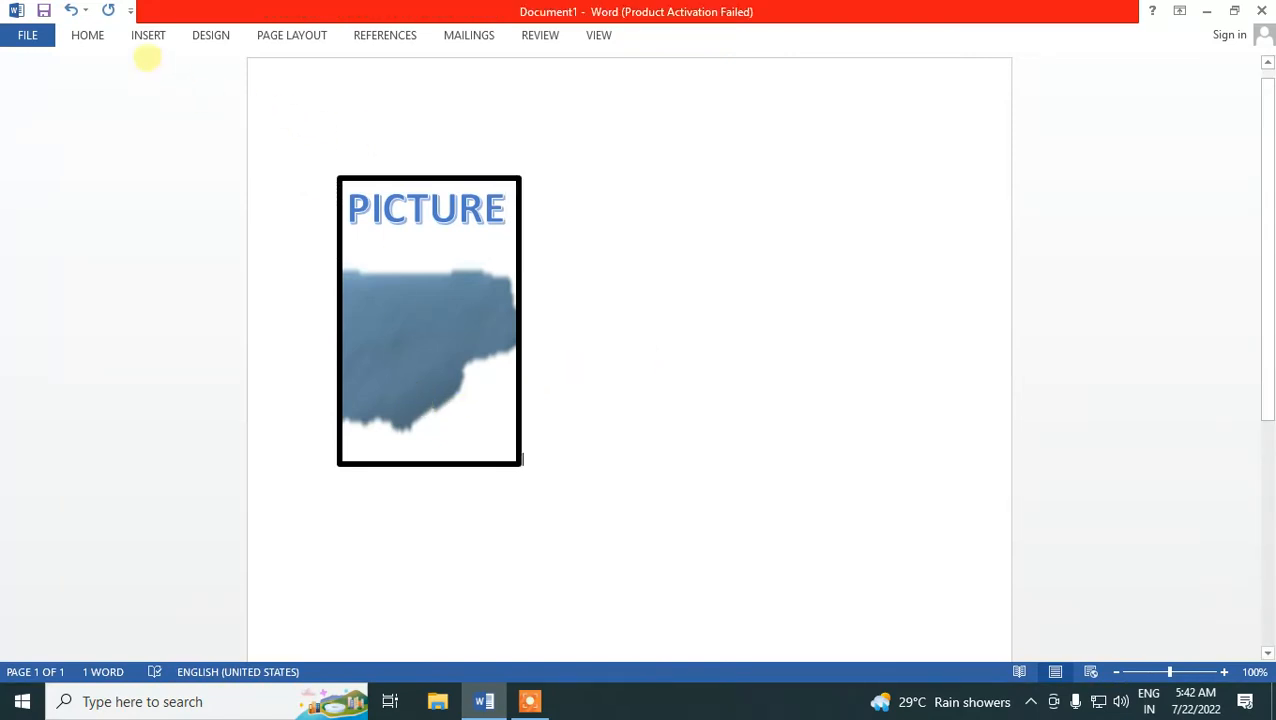
Draw a small text box over the lower part of the picture and enter GOOD in it.
{"action": "left_click", "coordinate": [147, 37]}
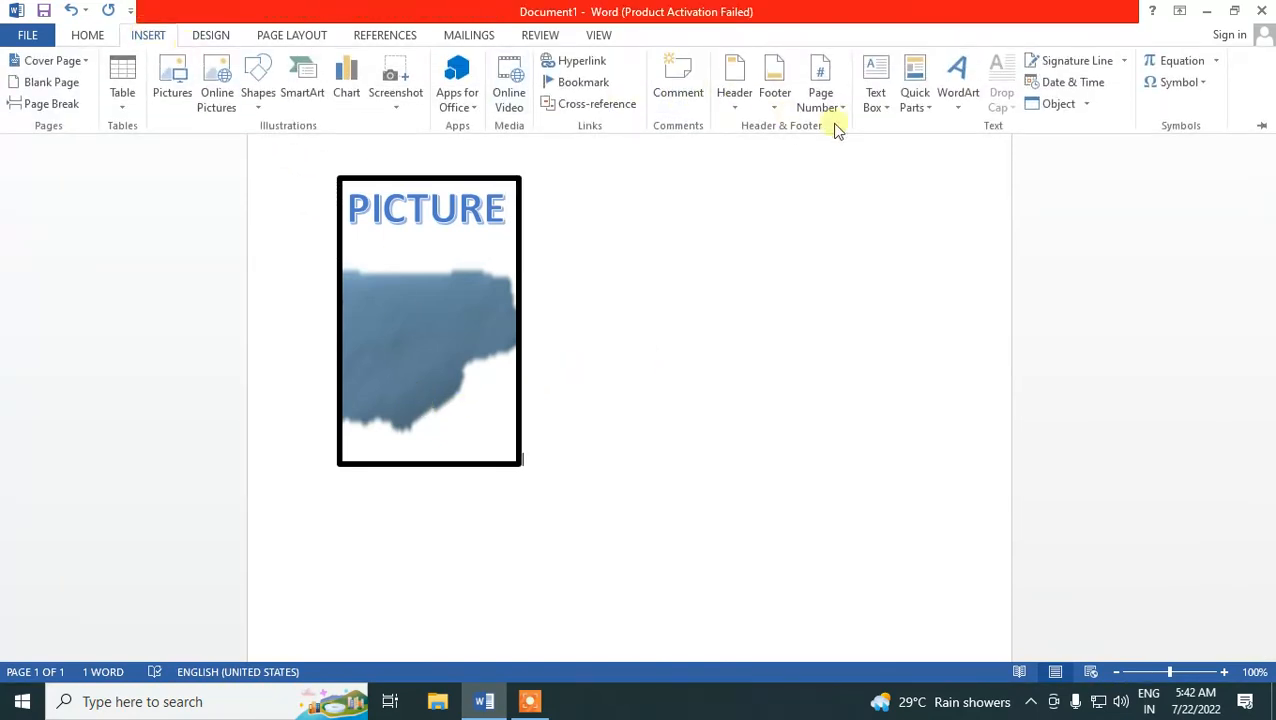
{"action": "left_click", "coordinate": [880, 100]}
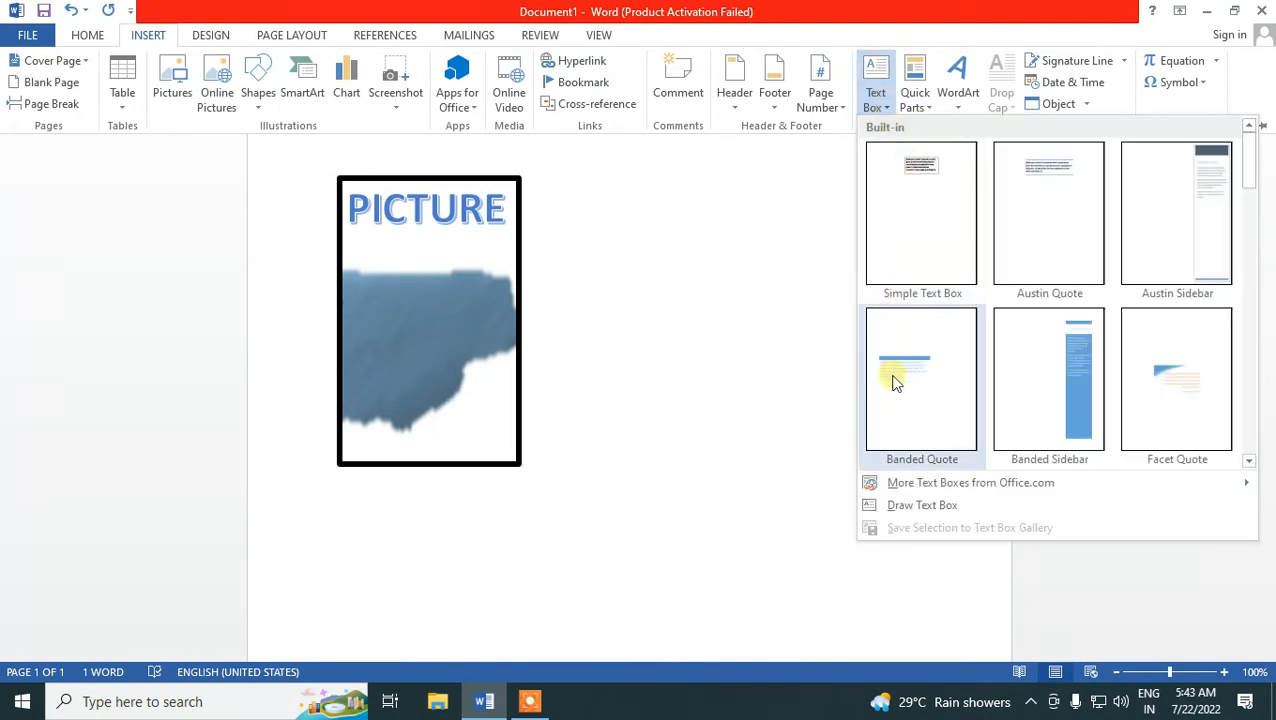
{"action": "left_click", "coordinate": [891, 504]}
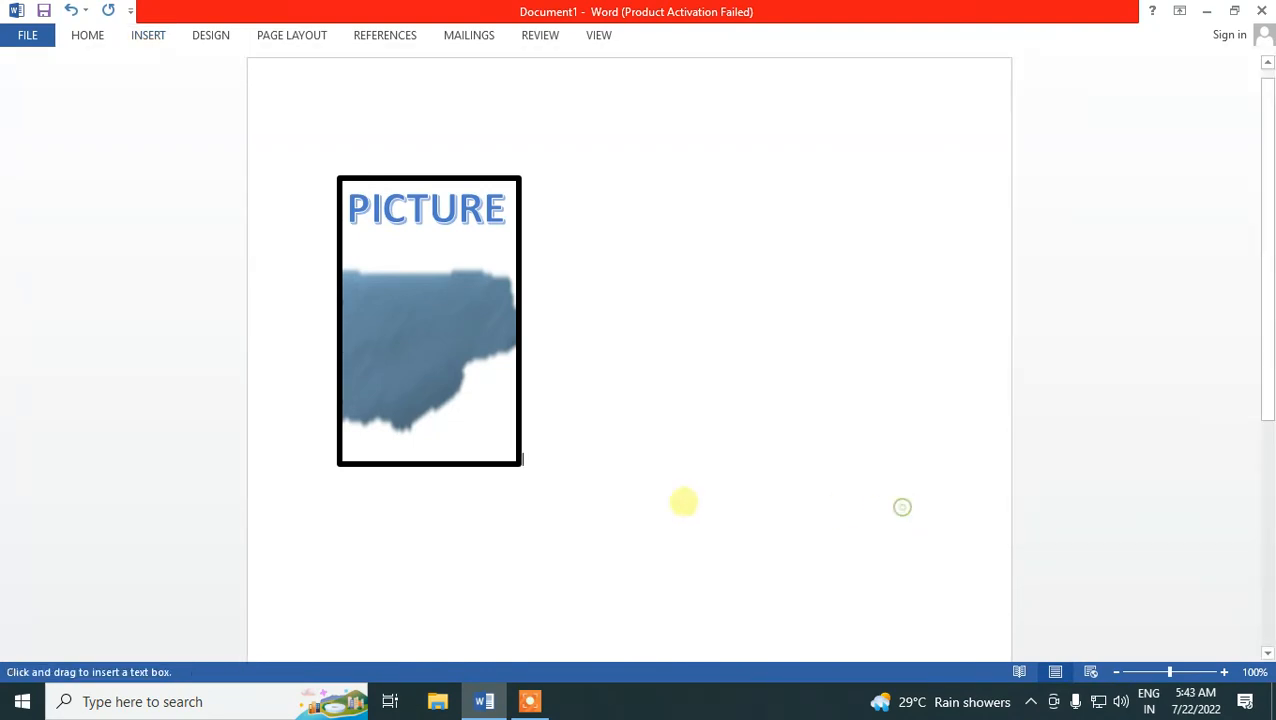
{"action": "left_click_drag", "start_coordinate": [391, 388], "coordinate": [453, 398]}
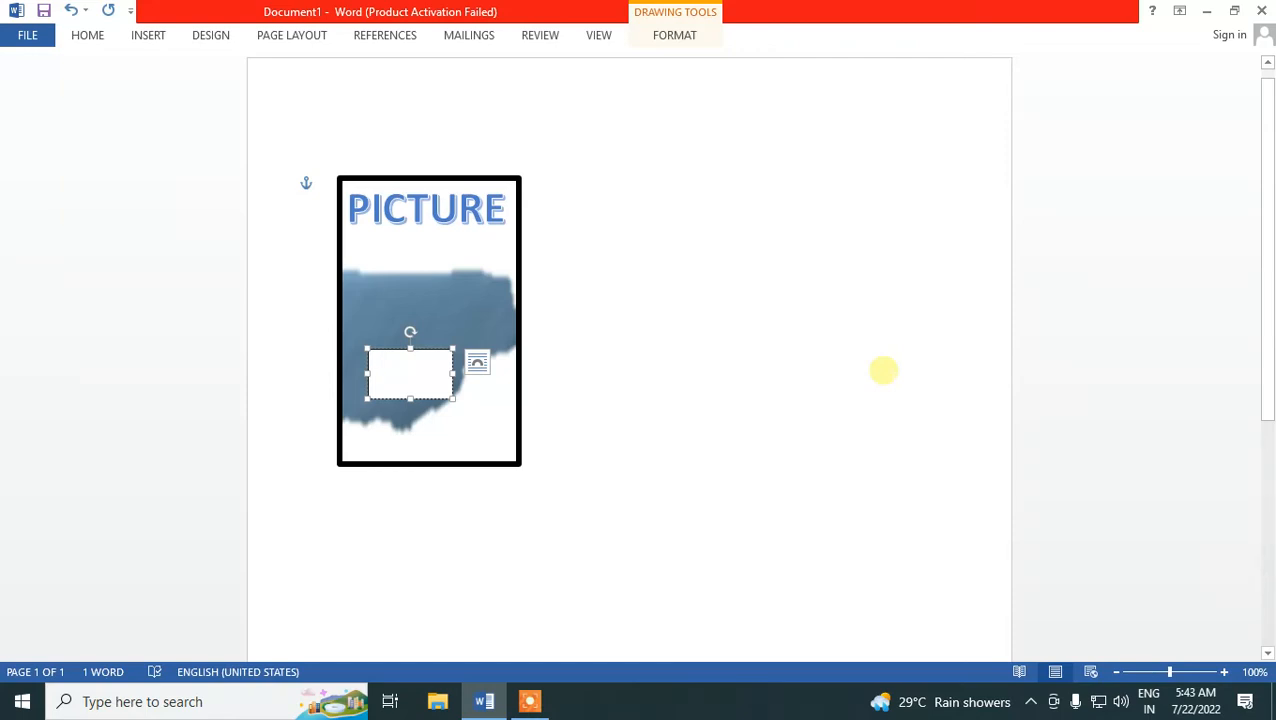
{"action": "type", "text": "GO"}
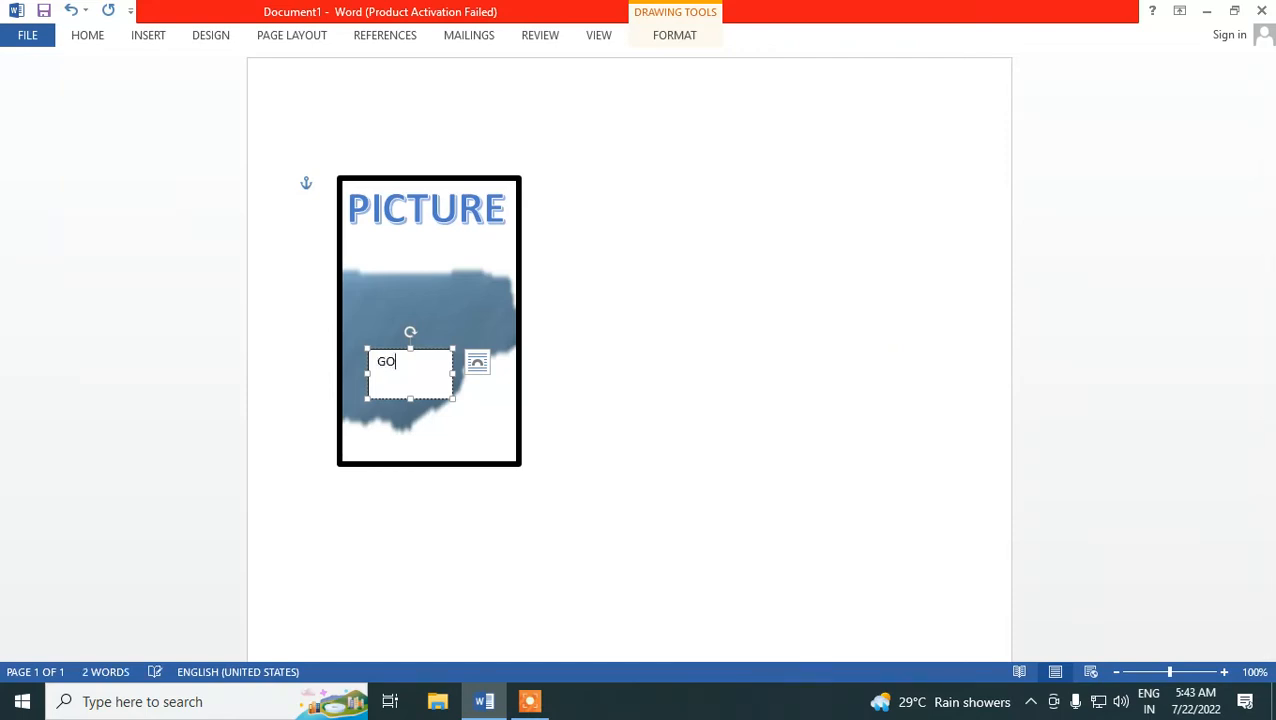
{"action": "type", "text": "OD"}
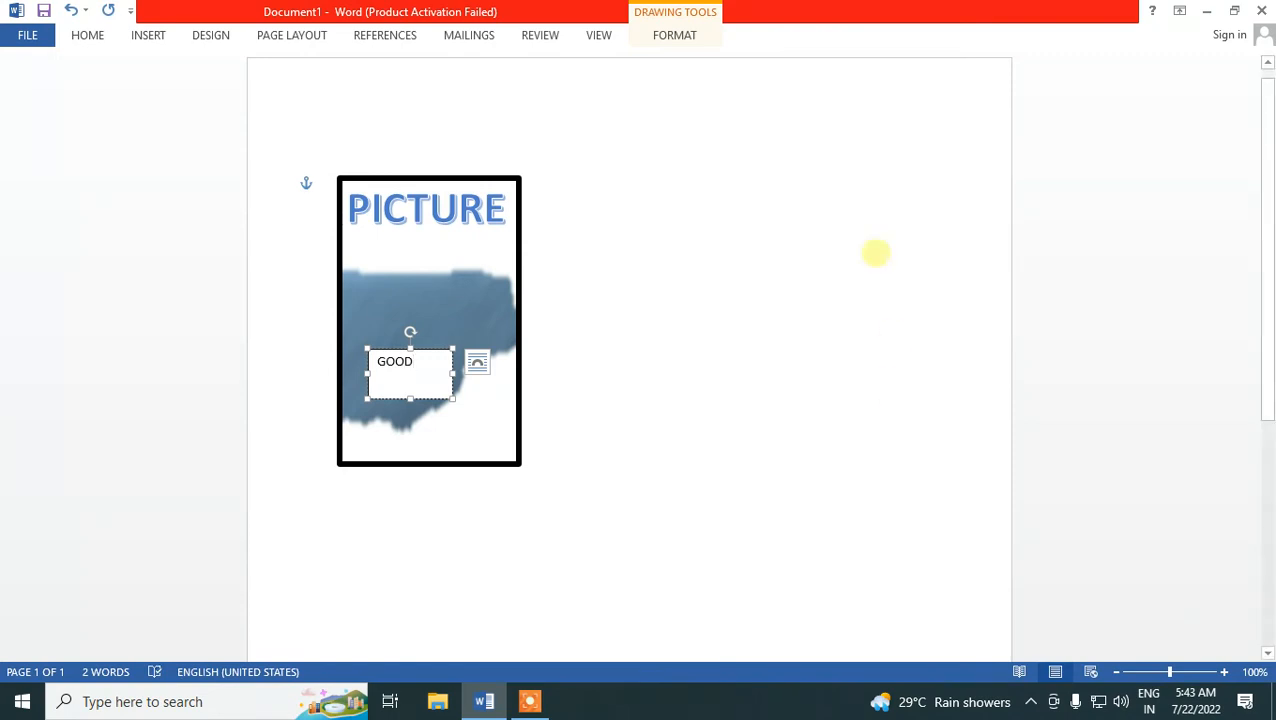
{"action": "left_click", "coordinate": [455, 286]}
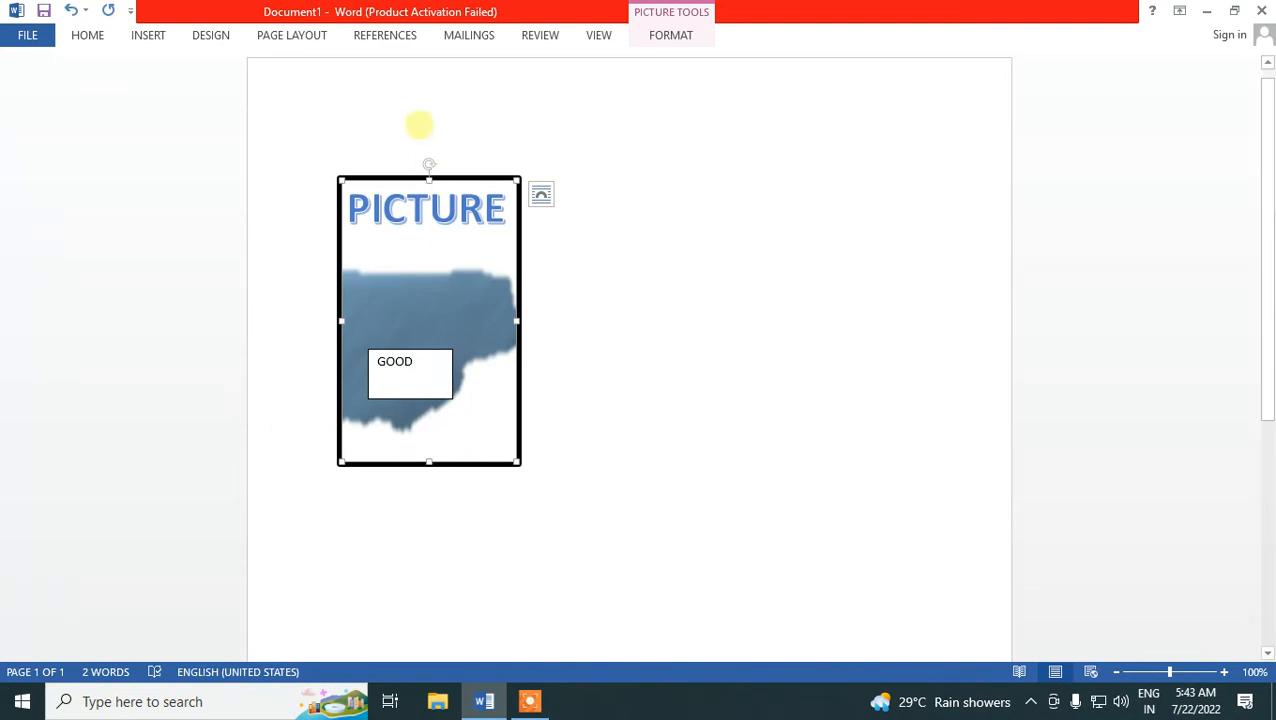
Set the PICTURE WordArt text to the Adobe Arabic font with the All caps effect.
{"action": "left_click", "coordinate": [427, 207]}
{"action": "left_click_drag", "start_coordinate": [342, 214], "coordinate": [537, 205]}
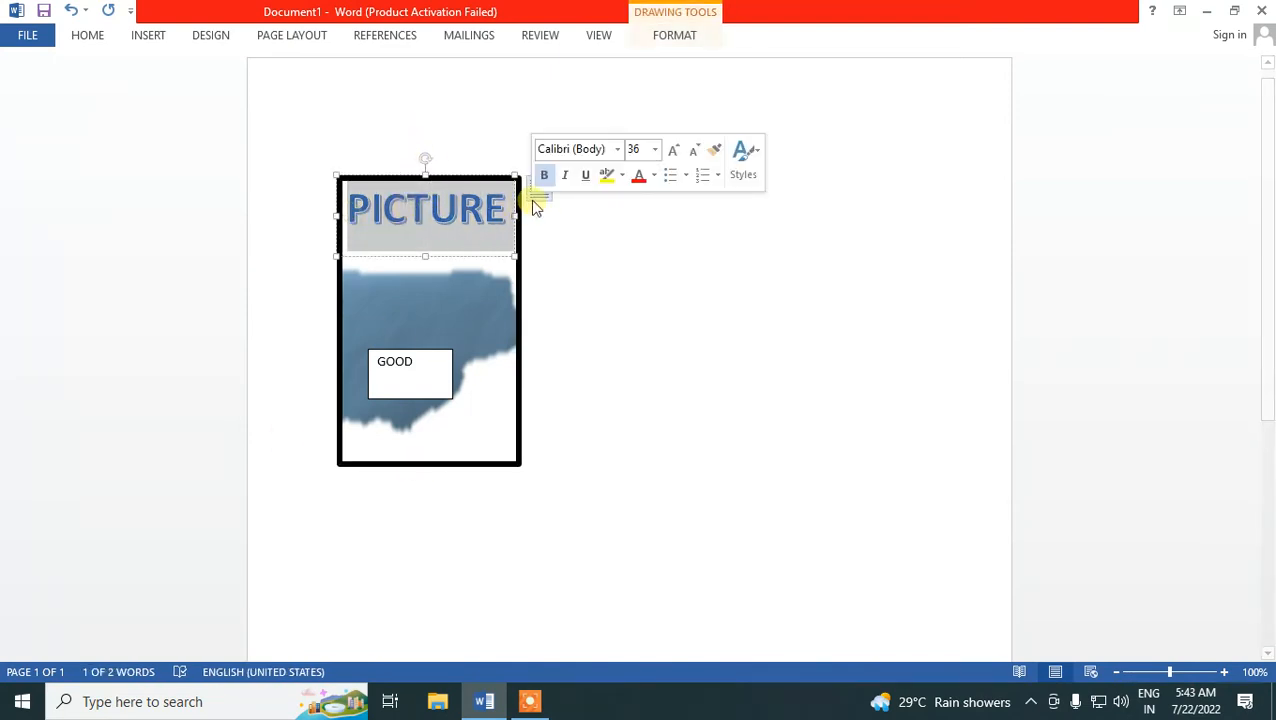
{"action": "left_click", "coordinate": [95, 38]}
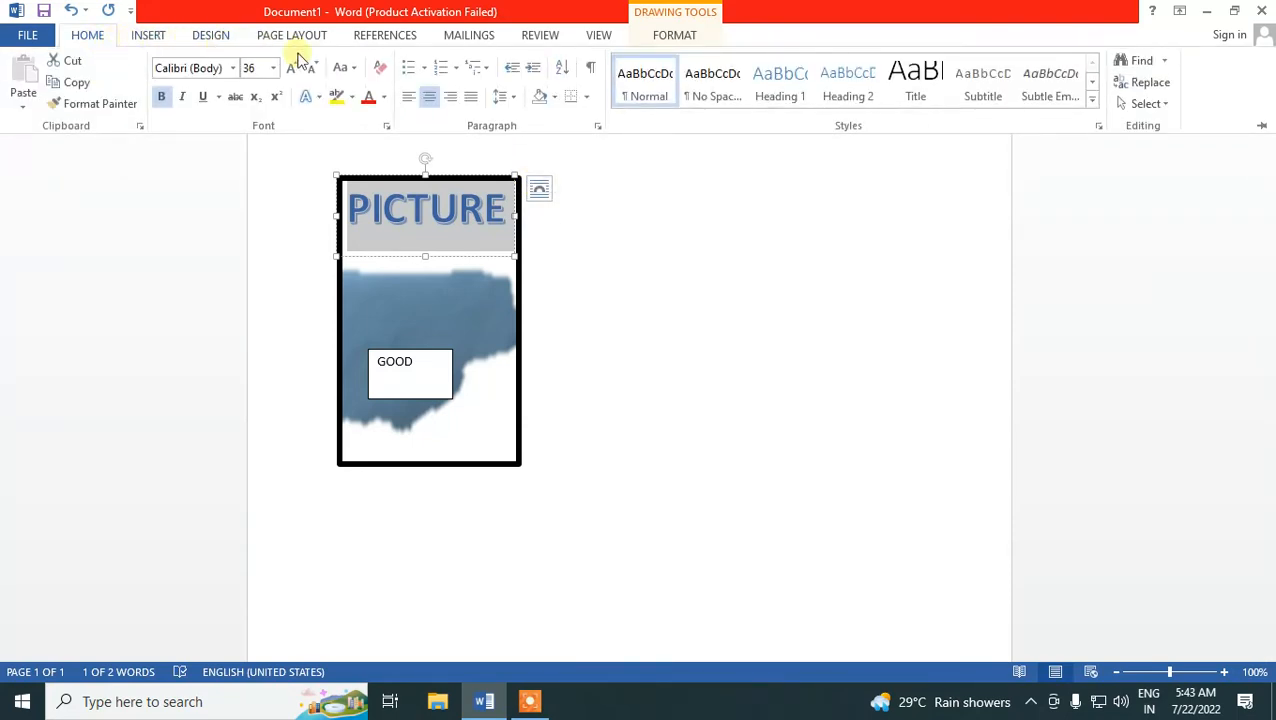
{"action": "left_click", "coordinate": [140, 40]}
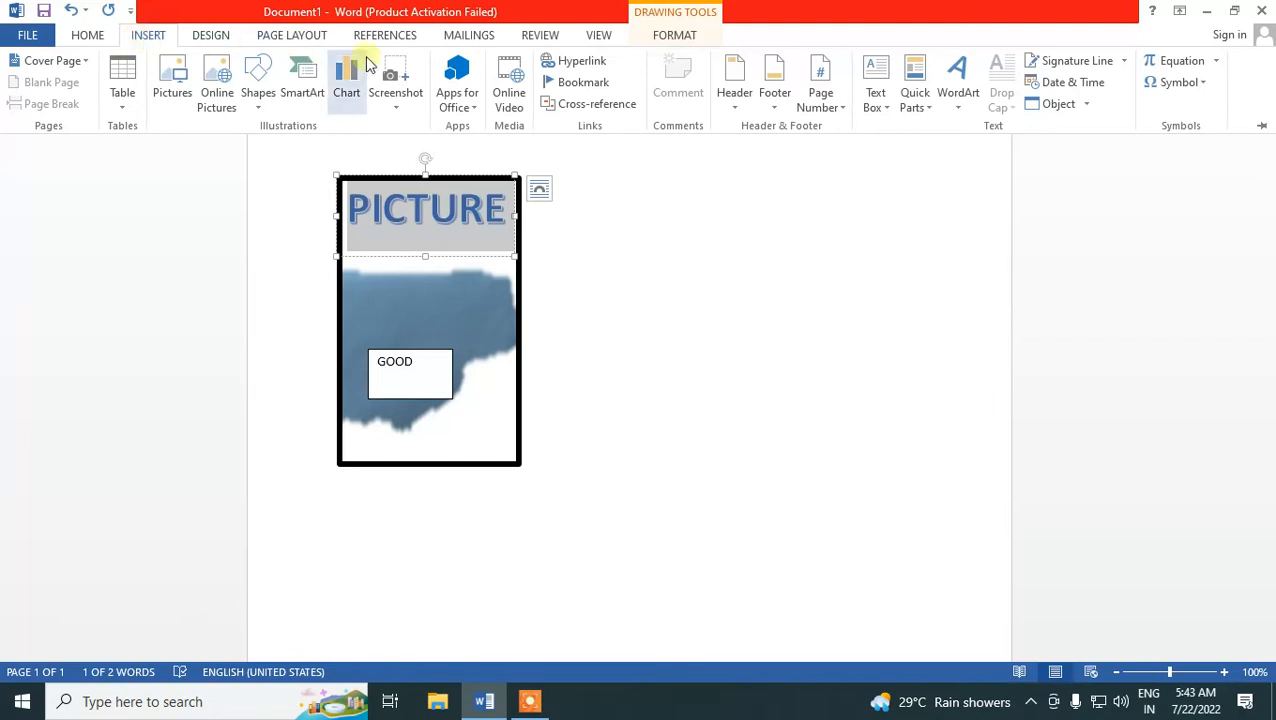
{"action": "left_click", "coordinate": [958, 110]}
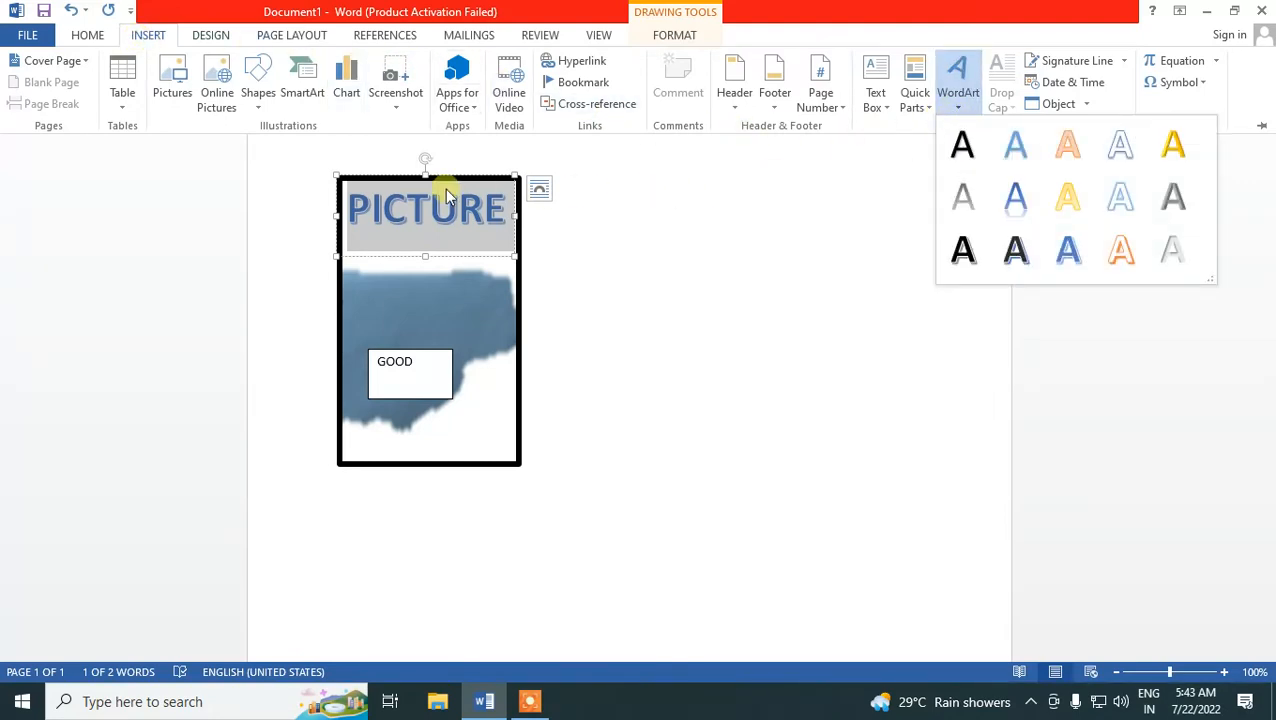
{"action": "left_click", "coordinate": [419, 205]}
{"action": "right_click", "coordinate": [412, 205]}
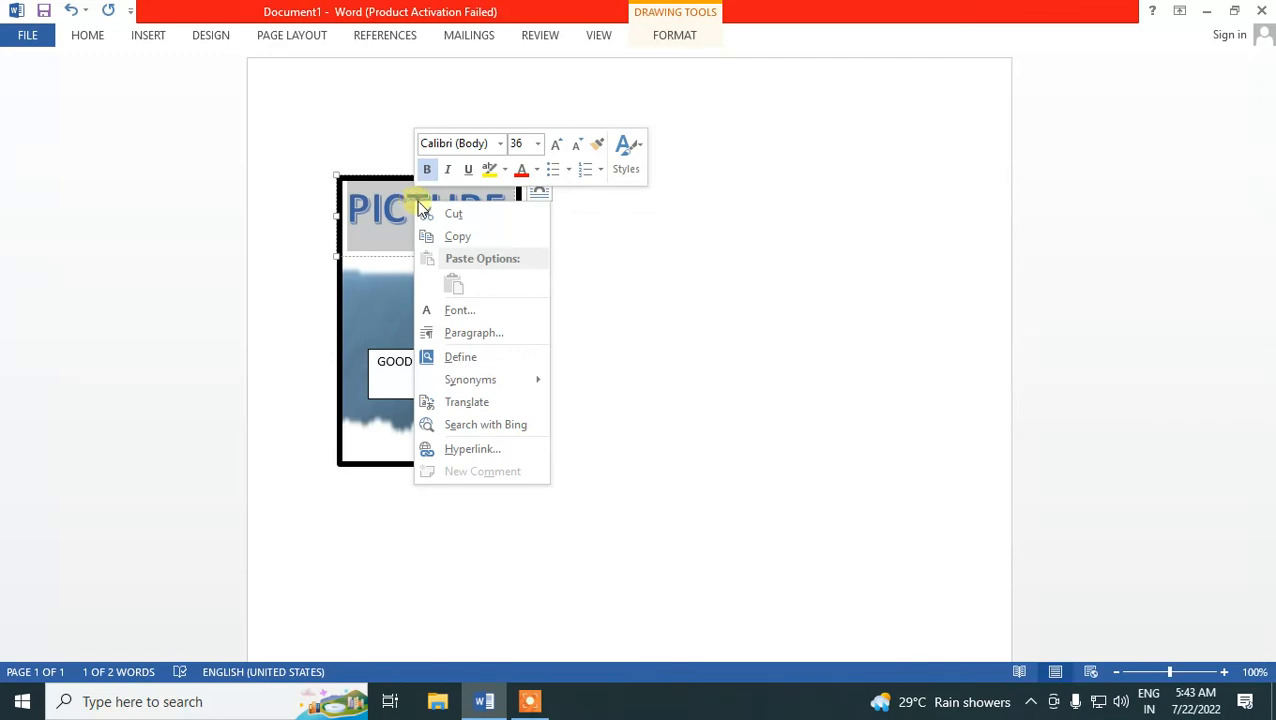
{"action": "left_click", "coordinate": [462, 311]}
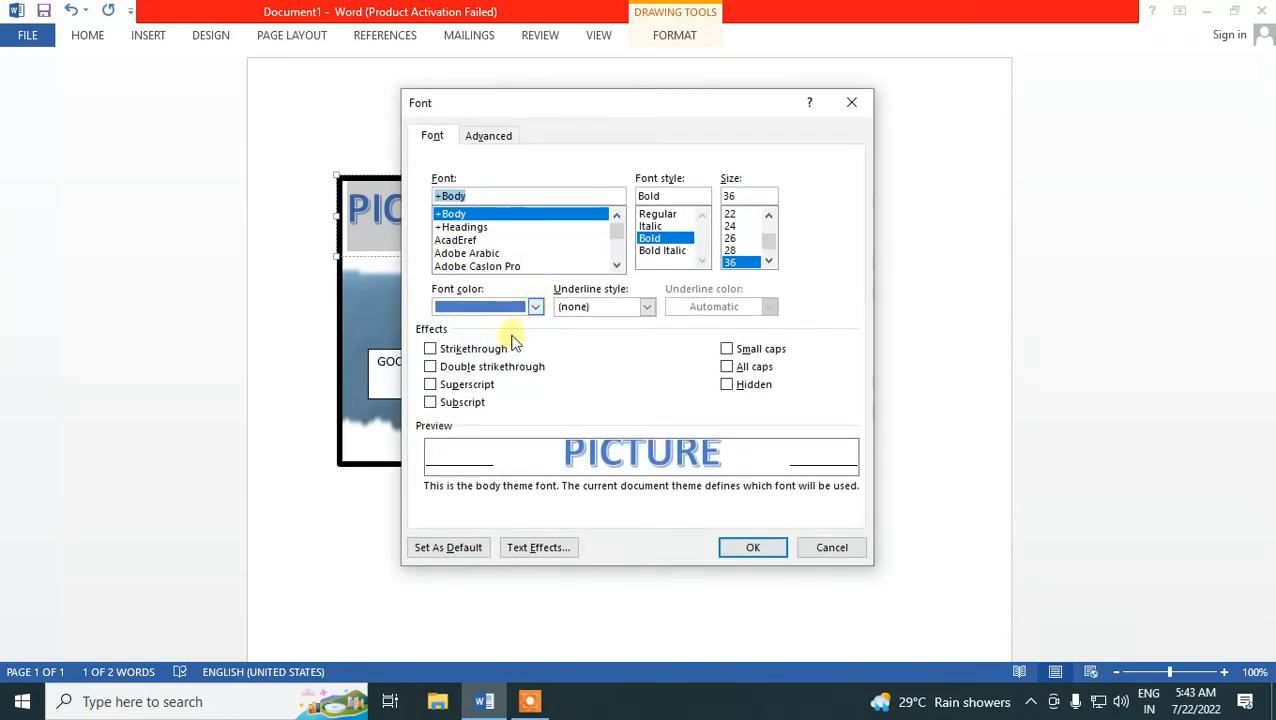
{"action": "left_click", "coordinate": [431, 367]}
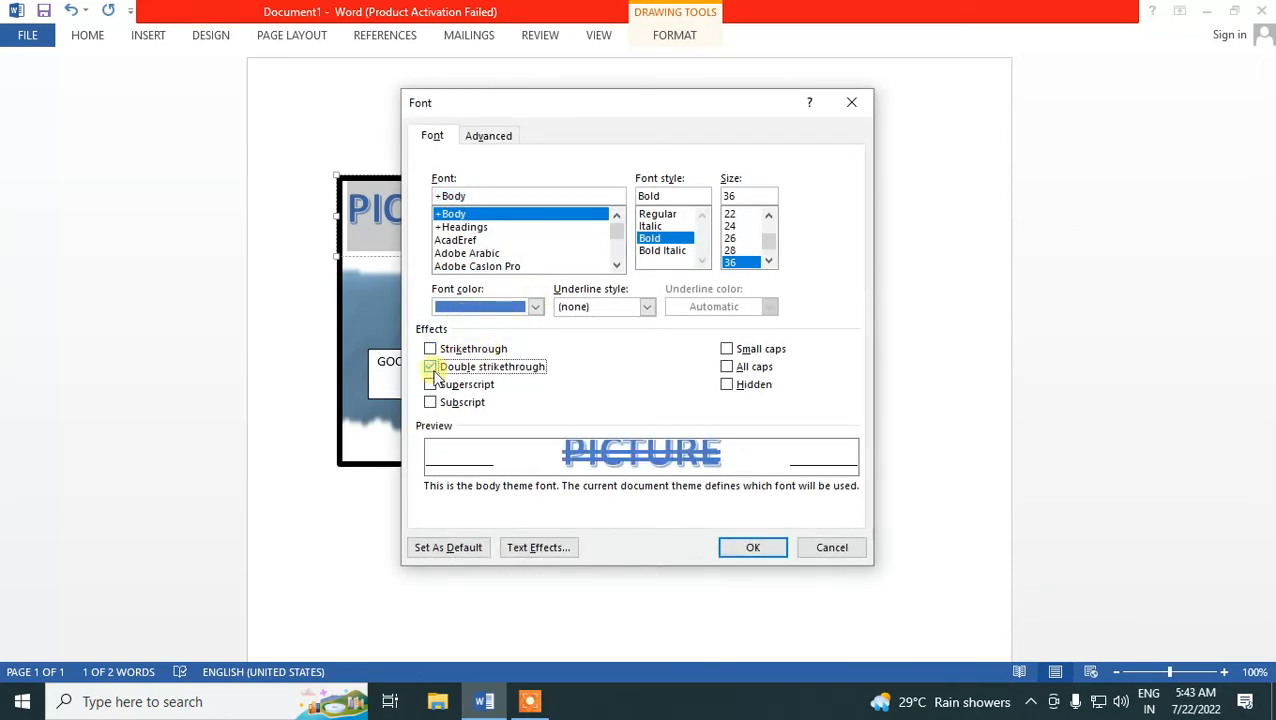
{"action": "left_click", "coordinate": [432, 369]}
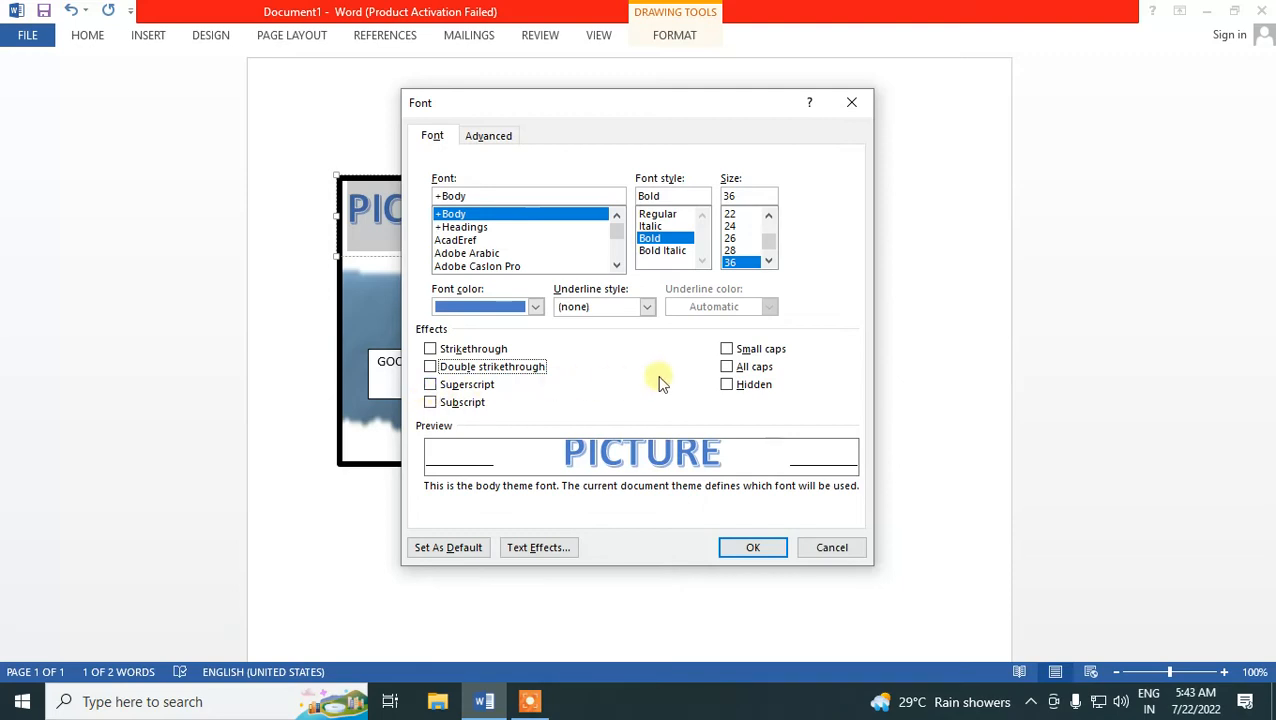
{"action": "left_click", "coordinate": [729, 368]}
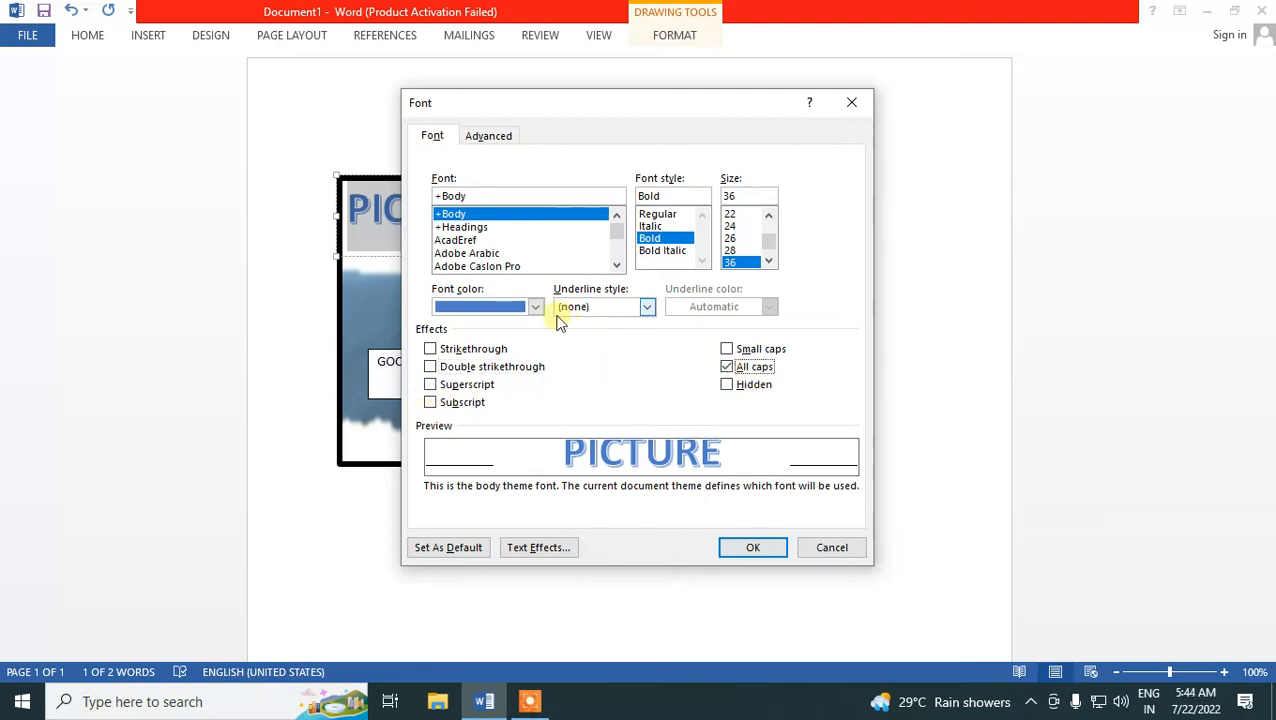
{"action": "left_click", "coordinate": [485, 253]}
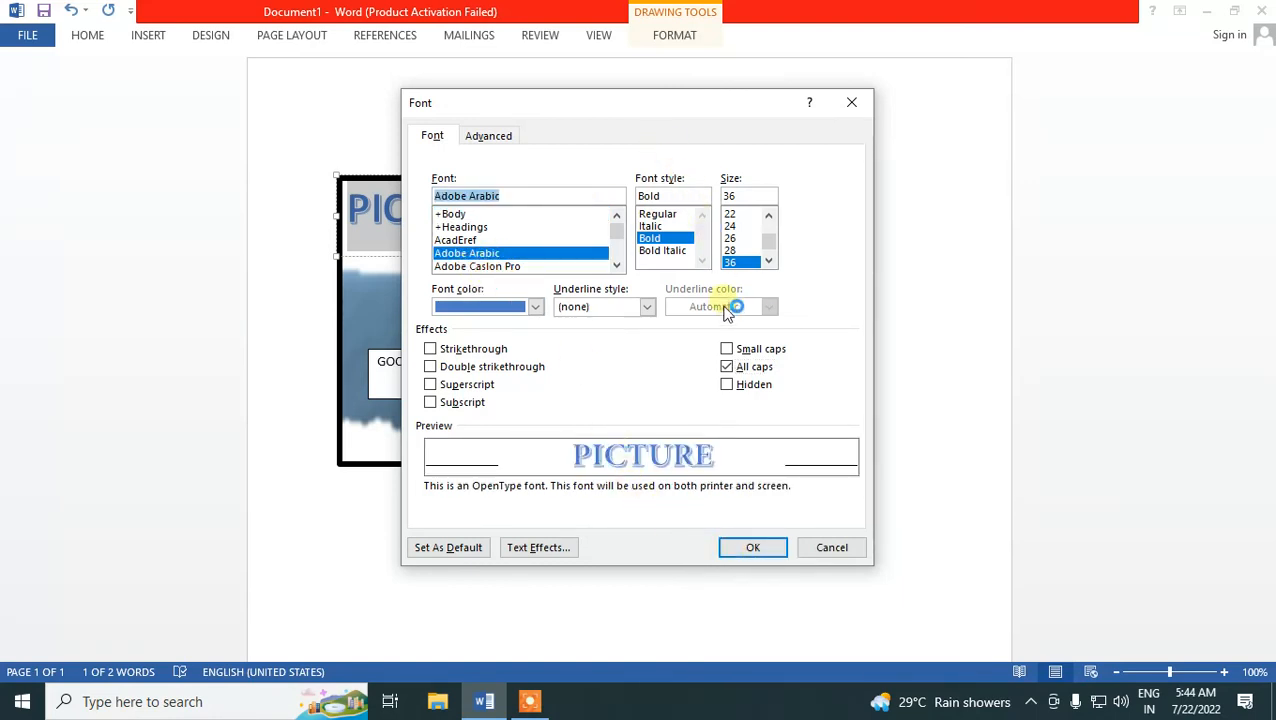
{"action": "left_click", "coordinate": [746, 550]}
{"action": "left_click", "coordinate": [724, 451]}
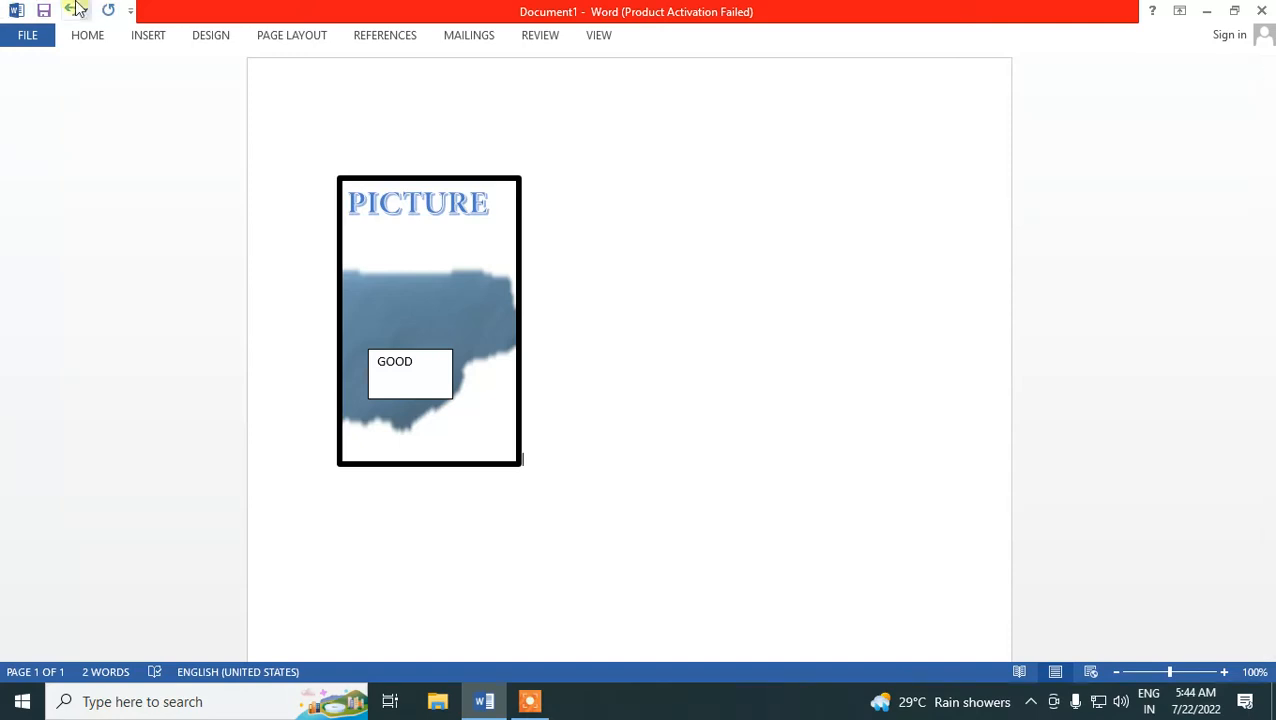
Insert a smiley face from the basic shapes.
{"action": "left_click", "coordinate": [145, 35]}
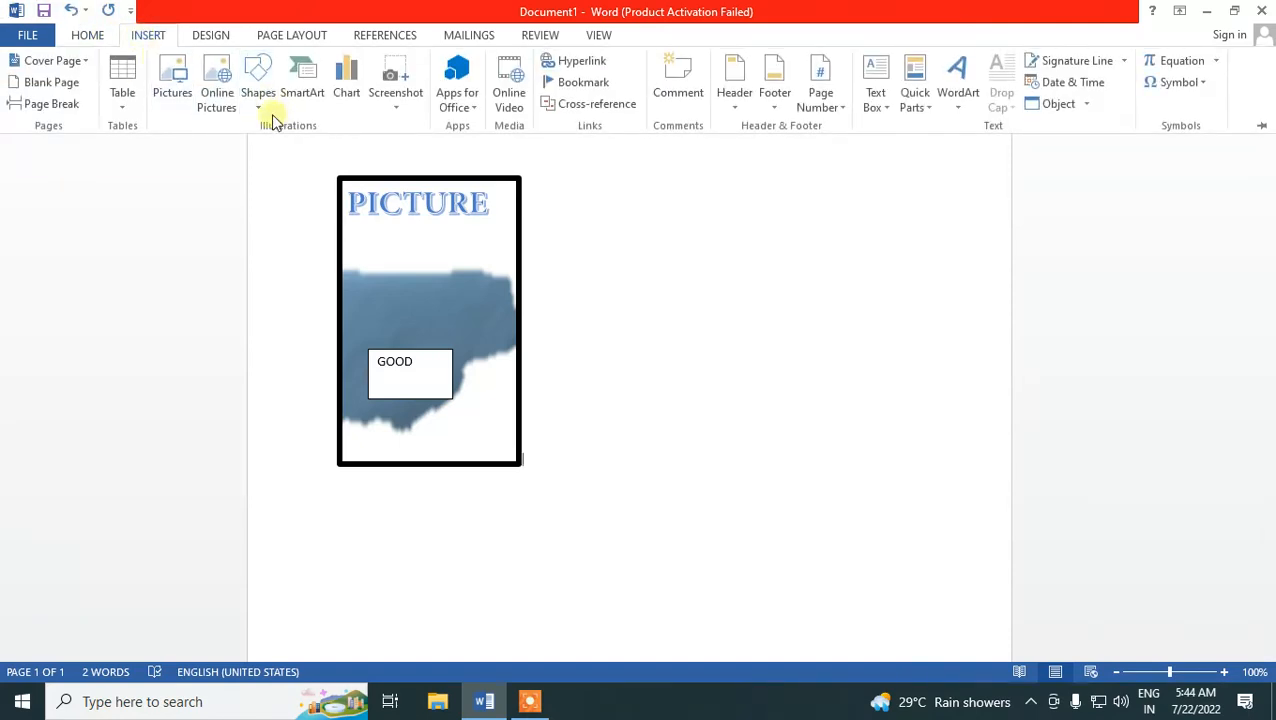
{"action": "left_click", "coordinate": [258, 85]}
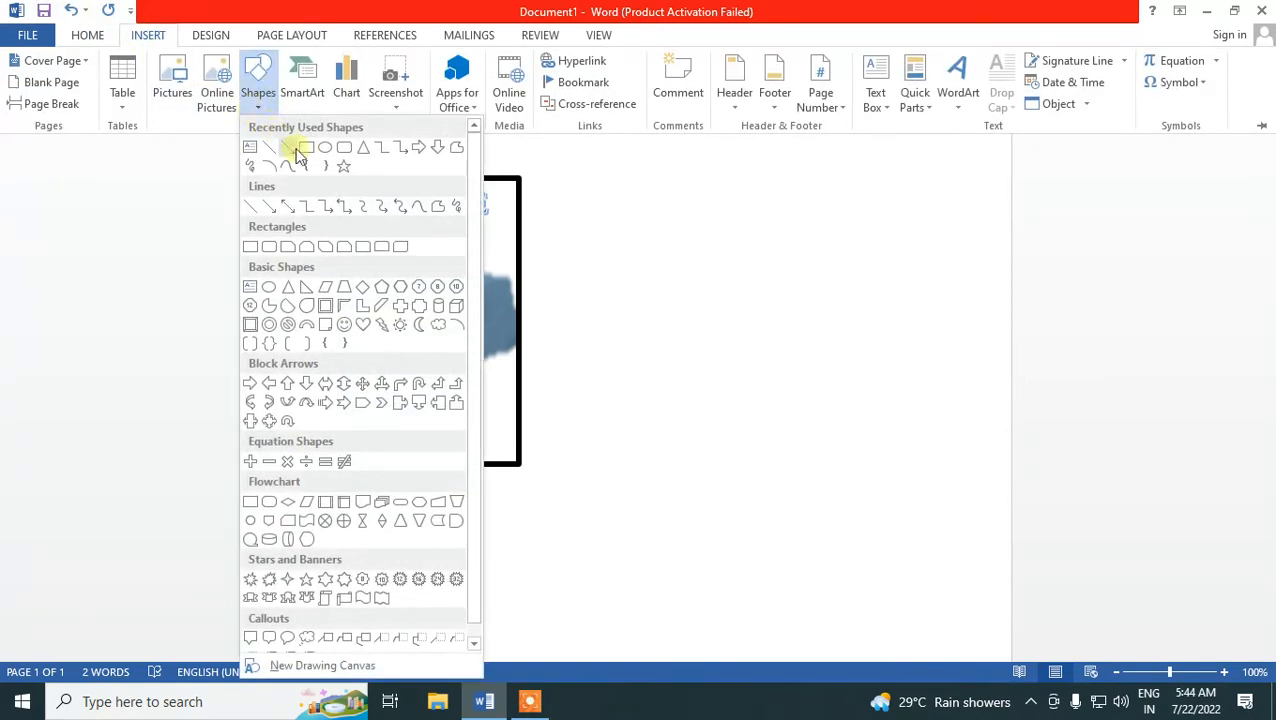
{"action": "left_click", "coordinate": [342, 325]}
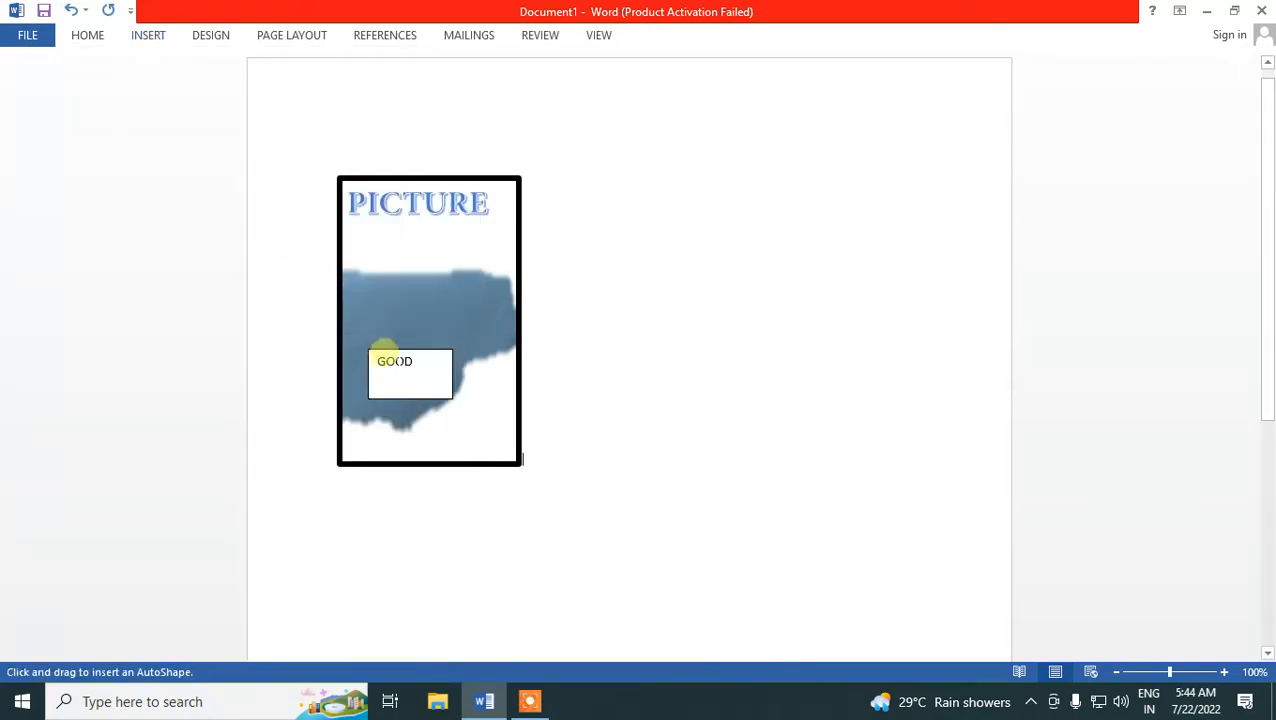